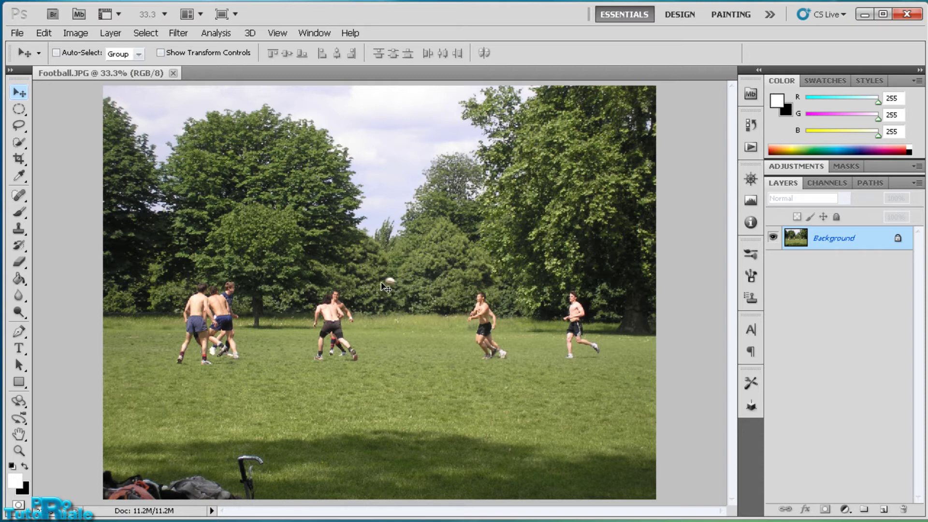
Step: Unlock the Background layer by converting it to an editable Layer 0
{"action": "double_click", "coordinate": [836, 246]}
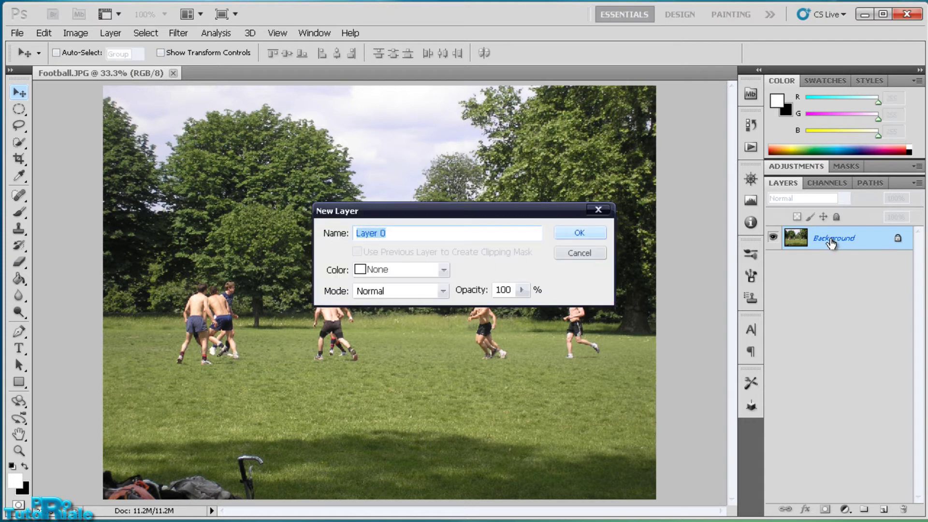
{"action": "left_click", "coordinate": [575, 233]}
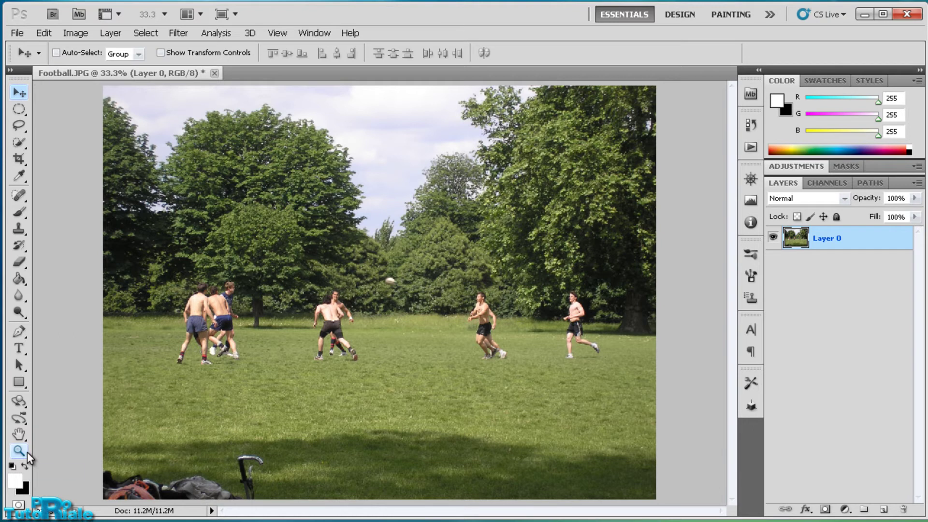
Step: Zoom the photo to 66.7% and pan down to the bags and bike at the bottom
{"action": "left_click", "coordinate": [26, 451]}
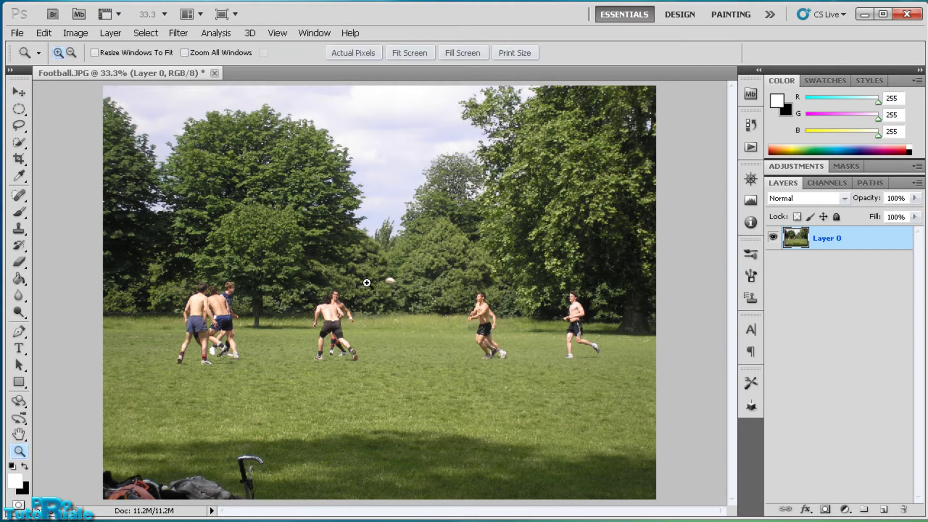
{"action": "left_click", "coordinate": [389, 279]}
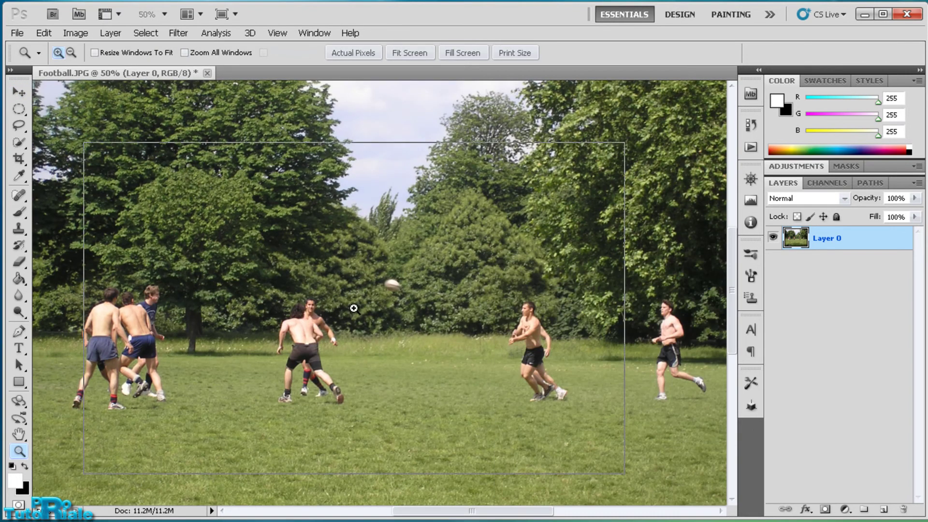
{"action": "left_click", "coordinate": [354, 308]}
{"action": "left_click_drag", "start_coordinate": [318, 332], "coordinate": [424, 204]}
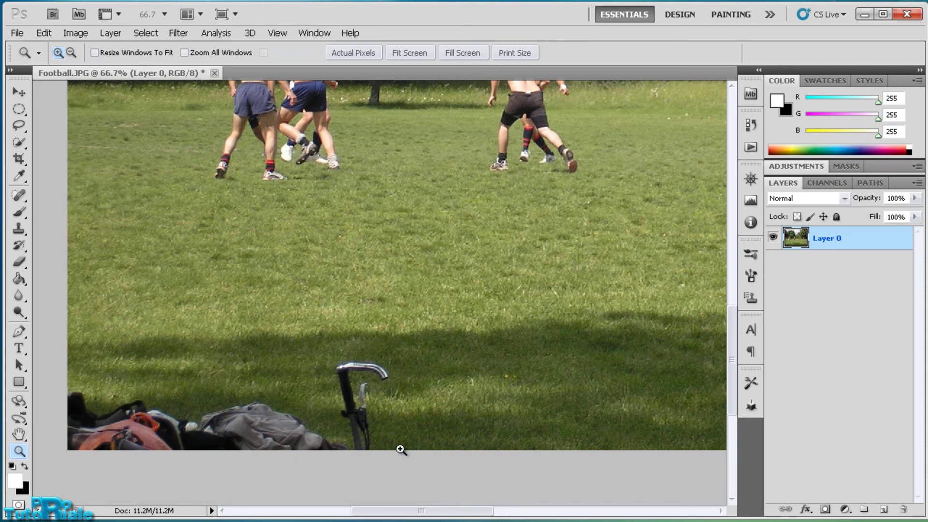
{"action": "left_click", "coordinate": [17, 95]}
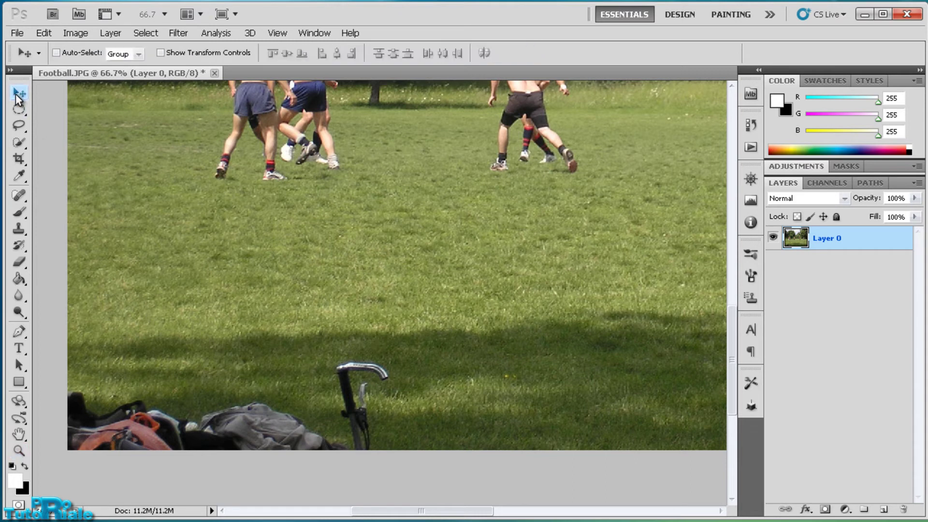
Step: Lasso the bags and bike in the bottom-left corner, undoing and redrawing the first rough outline
{"action": "left_click", "coordinate": [21, 130]}
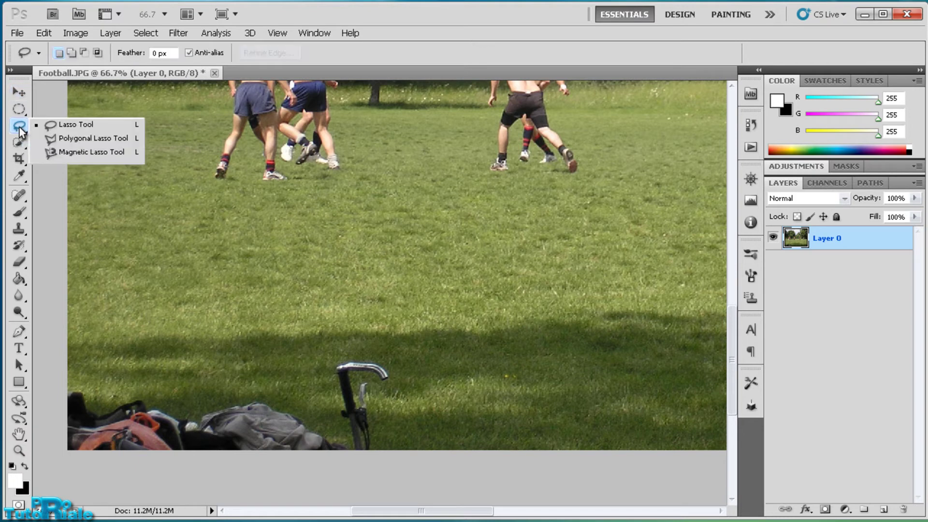
{"action": "left_click", "coordinate": [78, 126]}
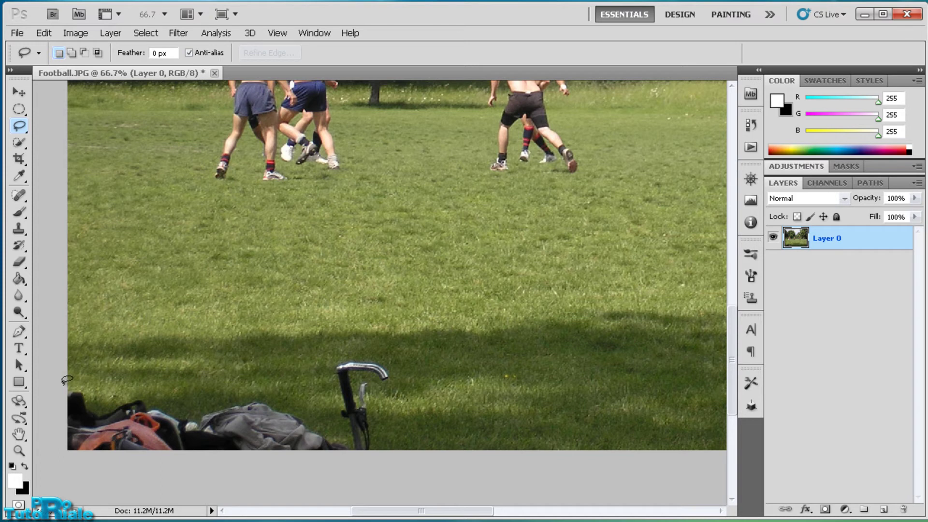
{"action": "mouse_move", "coordinate": [64, 382]}
{"action": "left_mouse_down"}
{"action": "mouse_move", "coordinate": [388, 395]}
{"action": "mouse_move", "coordinate": [386, 452]}
{"action": "mouse_move", "coordinate": [135, 452]}
{"action": "mouse_move", "coordinate": [68, 435]}
{"action": "mouse_move", "coordinate": [60, 382]}
{"action": "left_mouse_up"}
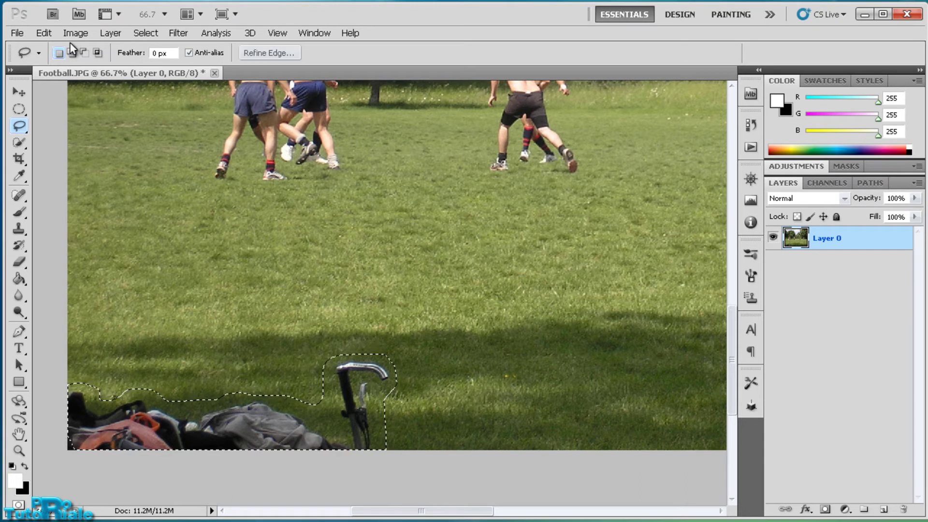
{"action": "left_click", "coordinate": [44, 33]}
{"action": "left_click", "coordinate": [45, 48]}
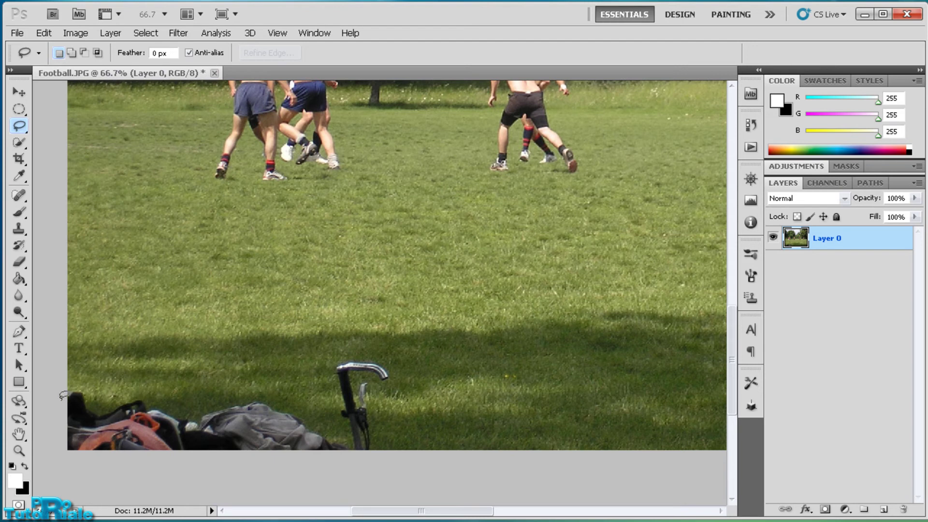
{"action": "mouse_move", "coordinate": [74, 463]}
{"action": "left_mouse_down"}
{"action": "mouse_move", "coordinate": [385, 431]}
{"action": "mouse_move", "coordinate": [328, 359]}
{"action": "mouse_move", "coordinate": [200, 396]}
{"action": "mouse_move", "coordinate": [58, 385]}
{"action": "mouse_move", "coordinate": [57, 418]}
{"action": "left_mouse_up"}
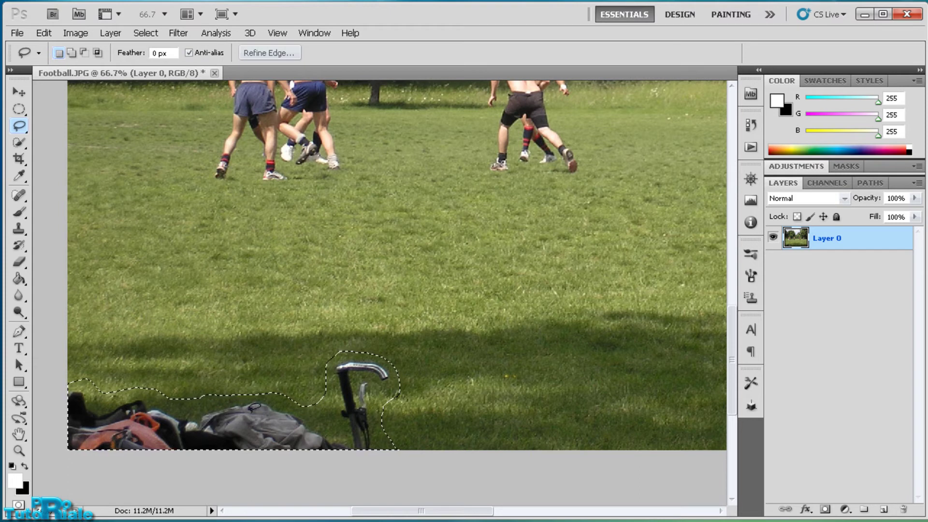
{"action": "left_click", "coordinate": [43, 33]}
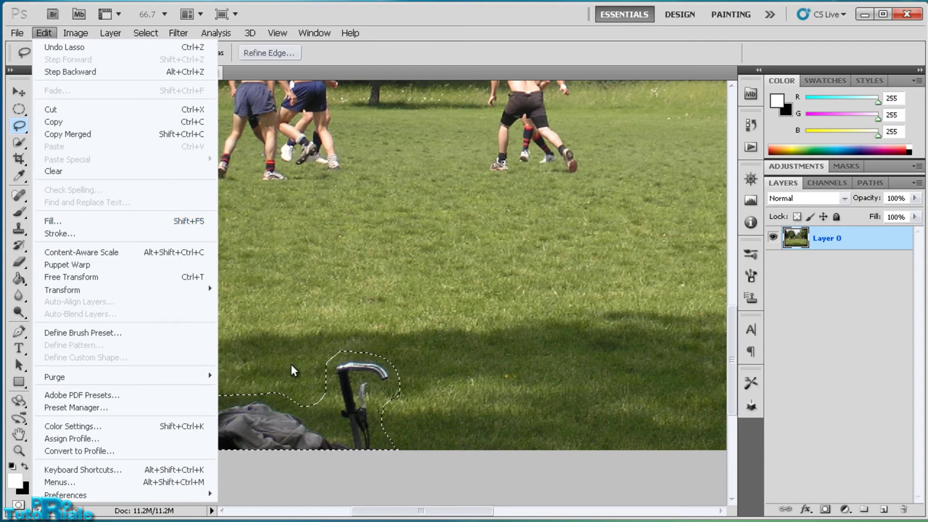
Step: Fill the selection with Content-Aware, Normal mode at 100% opacity, replacing the bags and bike with grass
{"action": "left_click", "coordinate": [355, 384]}
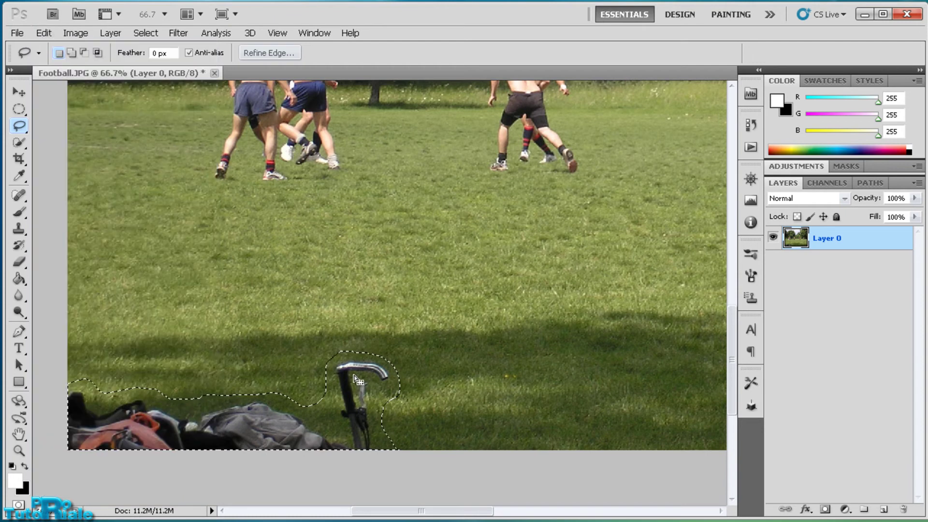
{"action": "right_click", "coordinate": [354, 360]}
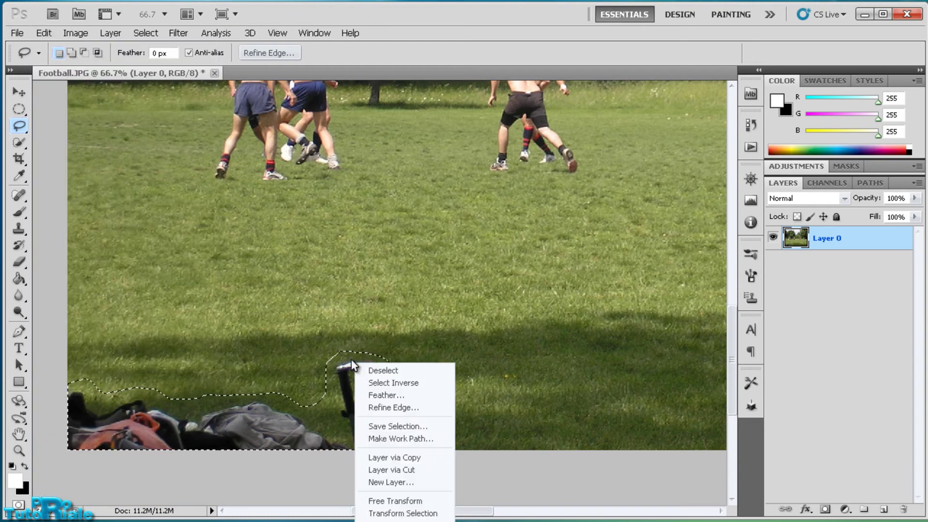
{"action": "right_click", "coordinate": [345, 352]}
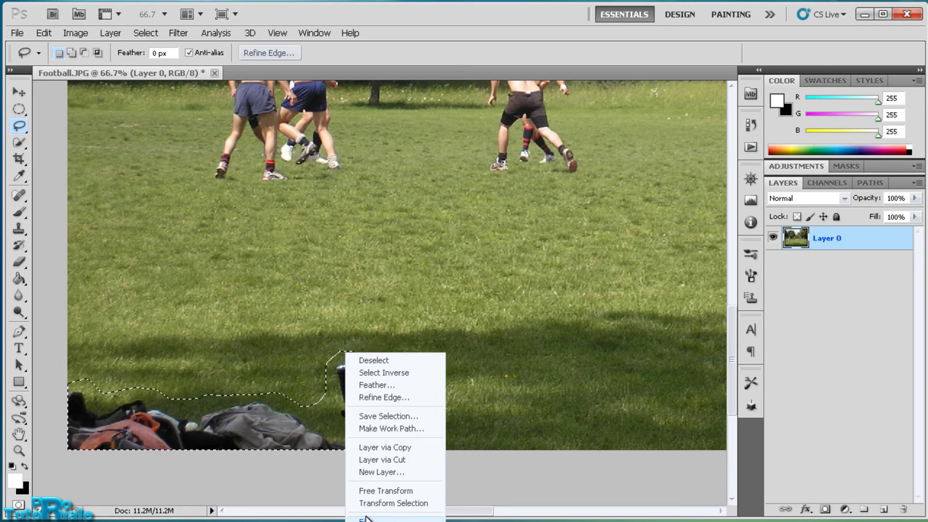
{"action": "left_click", "coordinate": [50, 37]}
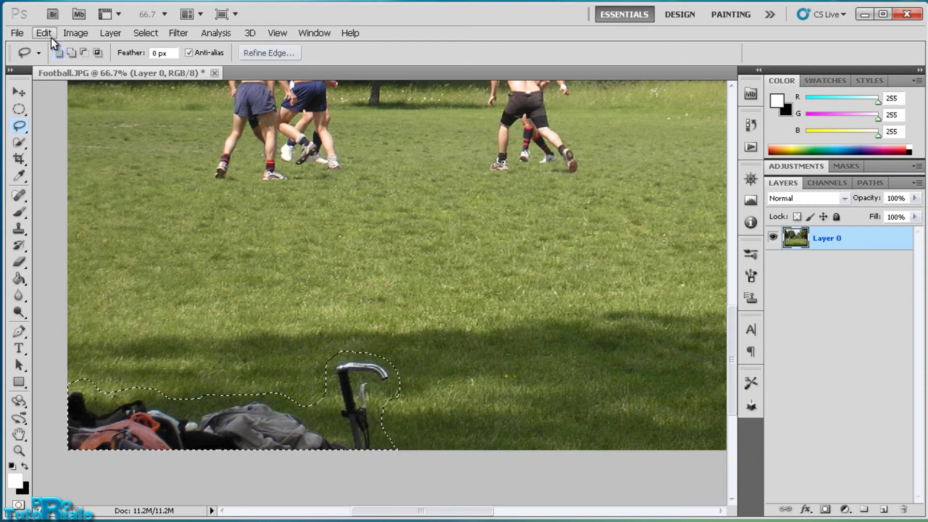
{"action": "left_click", "coordinate": [43, 33]}
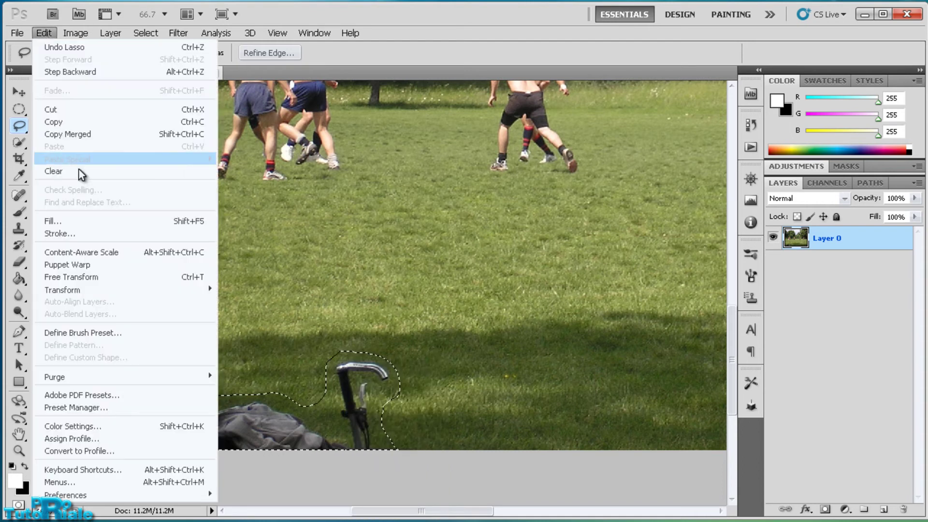
{"action": "left_click", "coordinate": [86, 218]}
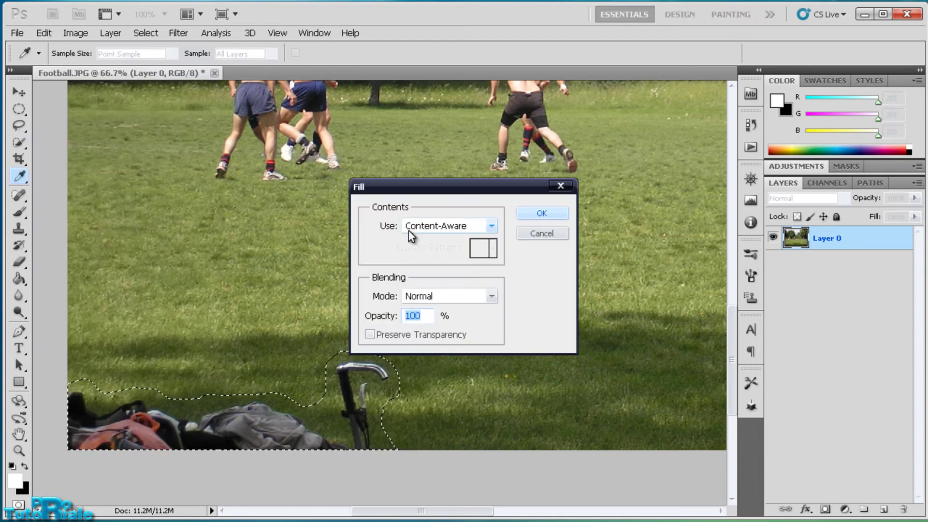
{"action": "left_click", "coordinate": [489, 226]}
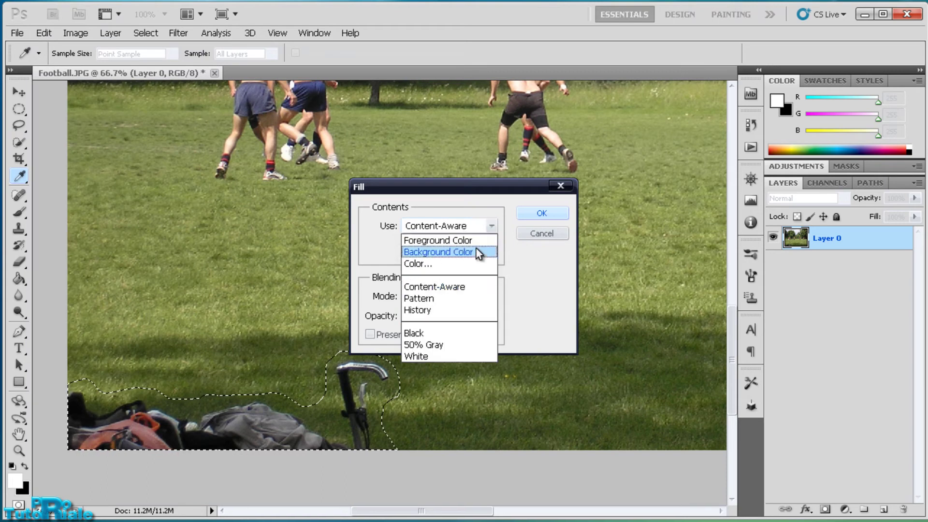
{"action": "left_click", "coordinate": [461, 286]}
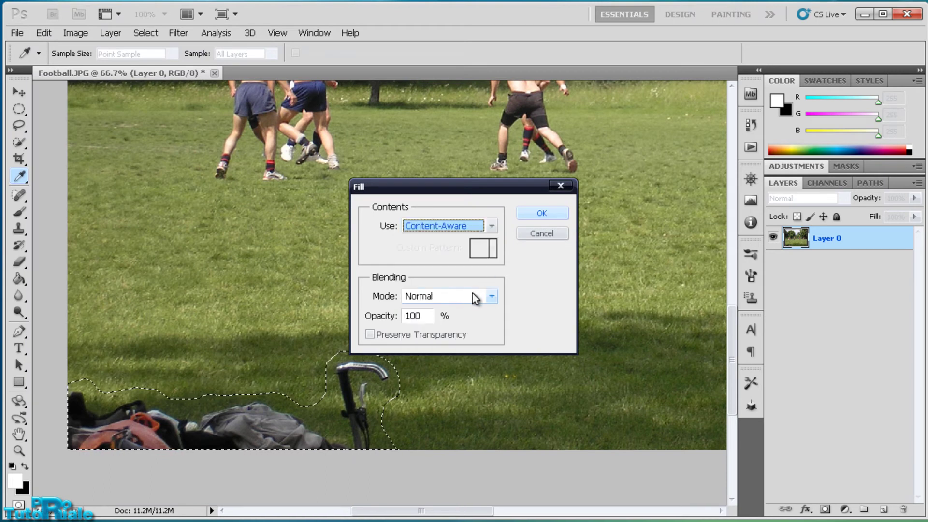
{"action": "left_click", "coordinate": [478, 295]}
{"action": "left_click", "coordinate": [447, 310]}
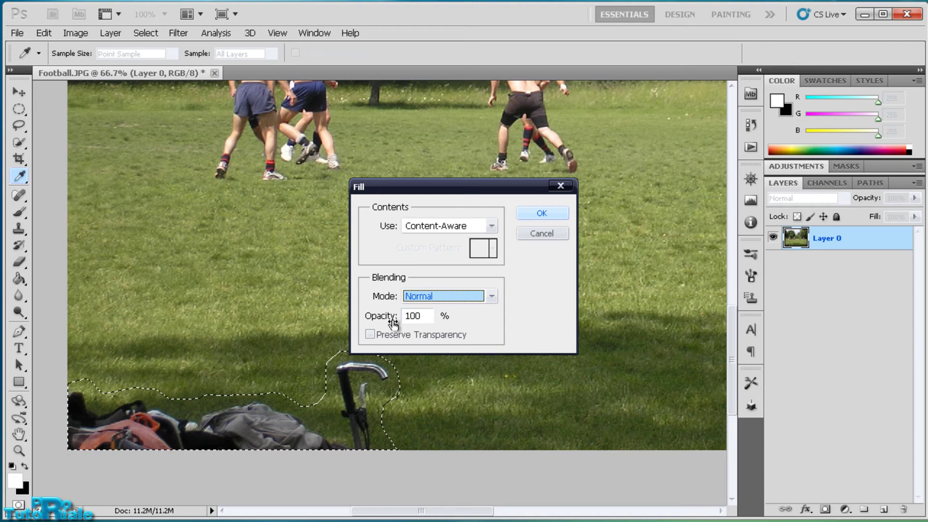
{"action": "left_click", "coordinate": [535, 213]}
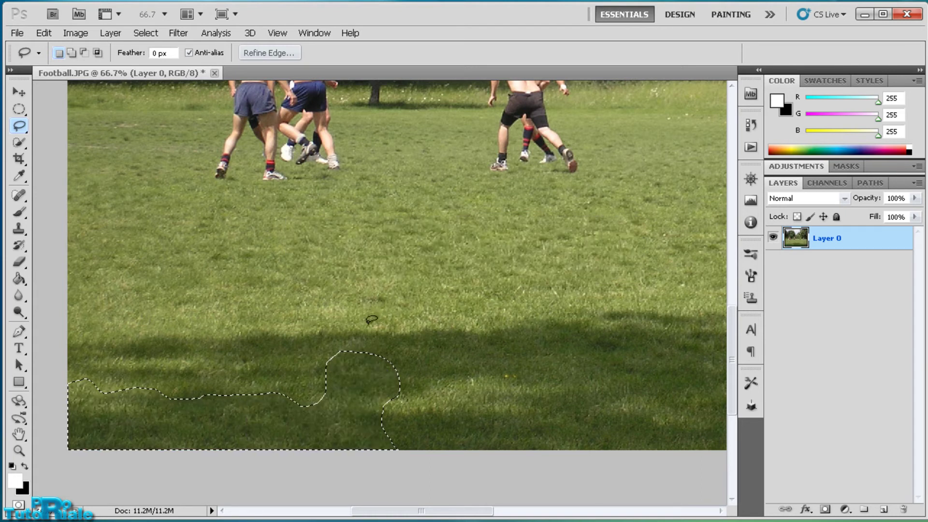
Step: Clear the selection and pan up to the players running in front of the trees
{"action": "key", "text": "F8"}
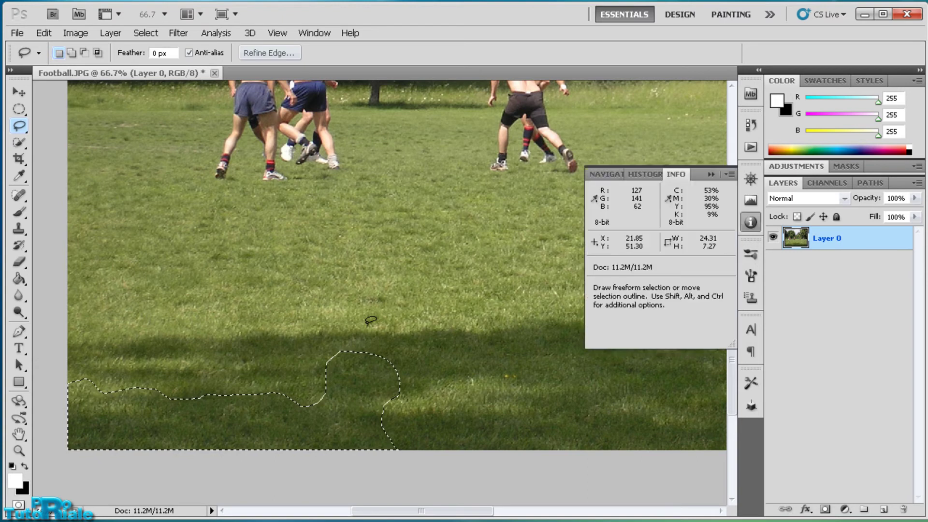
{"action": "key", "text": "F8"}
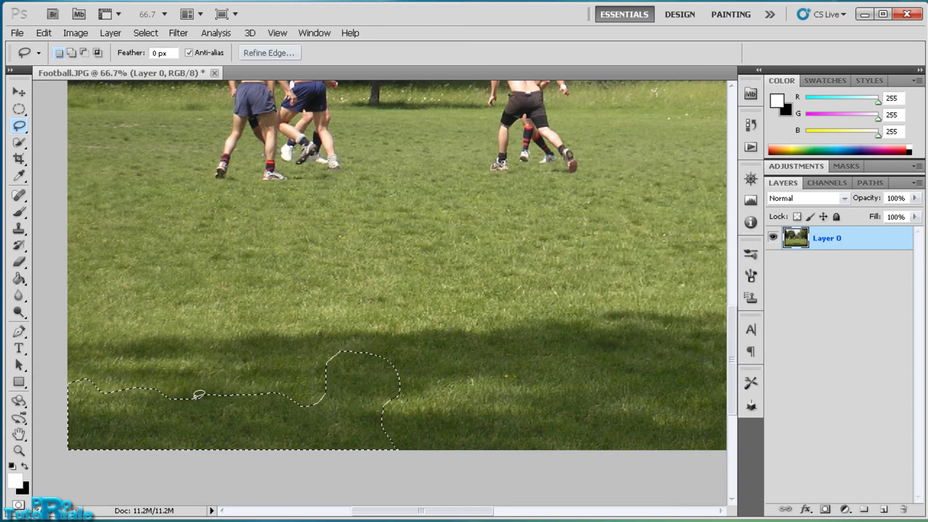
{"action": "left_click", "coordinate": [357, 389]}
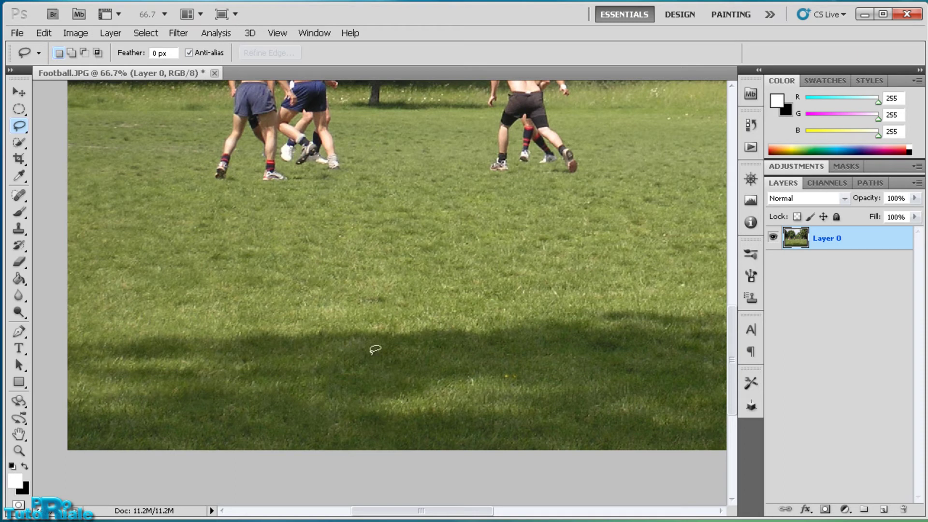
{"action": "left_click", "coordinate": [21, 94]}
{"action": "mouse_move", "coordinate": [389, 287]}
{"action": "left_mouse_down"}
{"action": "mouse_move", "coordinate": [364, 366]}
{"action": "mouse_move", "coordinate": [322, 363]}
{"action": "left_mouse_up"}
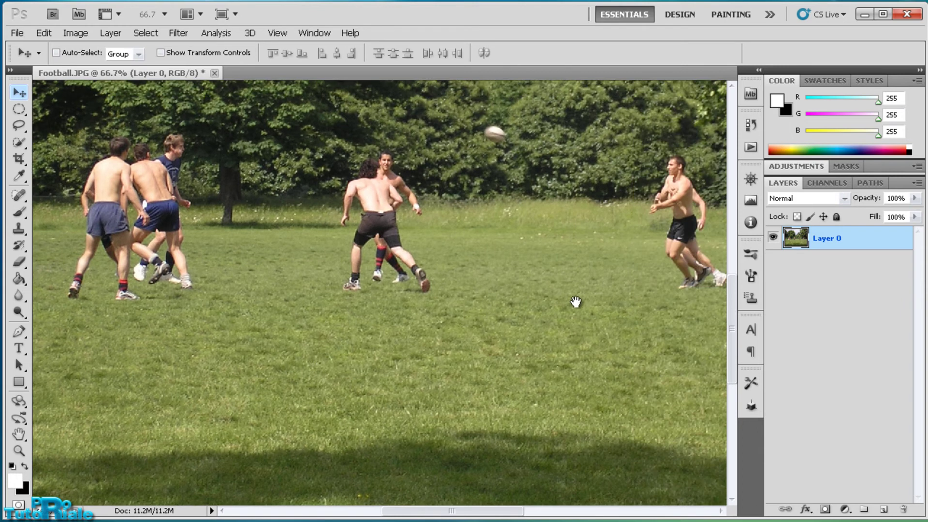
{"action": "left_click_drag", "start_coordinate": [629, 264], "coordinate": [356, 282]}
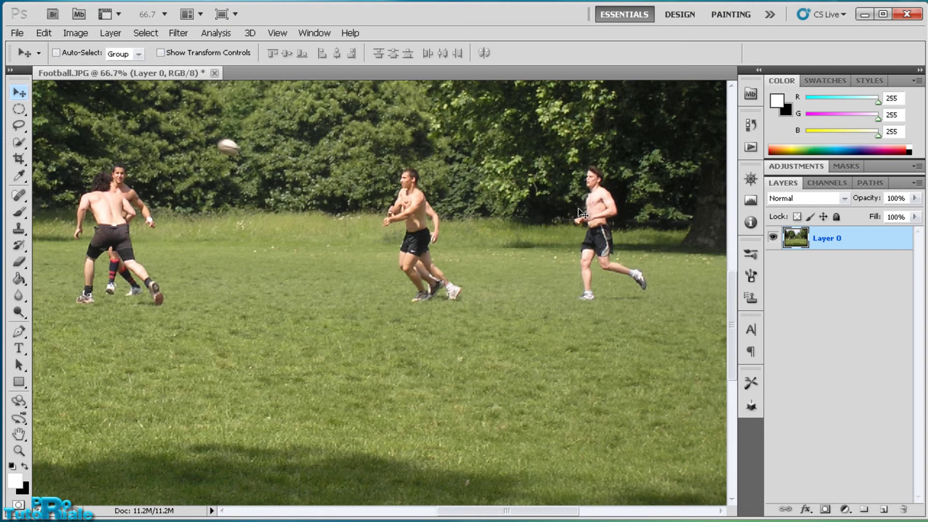
Step: Lasso the running player on the right and Content-Aware fill him away
{"action": "left_click", "coordinate": [22, 128]}
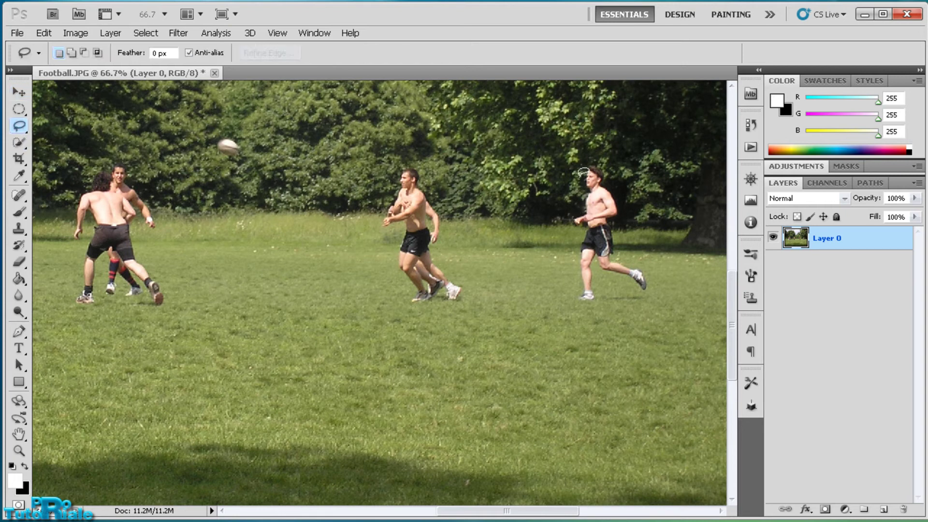
{"action": "left_click_drag", "start_coordinate": [581, 193], "coordinate": [571, 226]}
{"action": "mouse_move", "coordinate": [622, 230]}
{"action": "left_mouse_down"}
{"action": "mouse_move", "coordinate": [592, 153]}
{"action": "mouse_move", "coordinate": [586, 158]}
{"action": "left_mouse_up"}
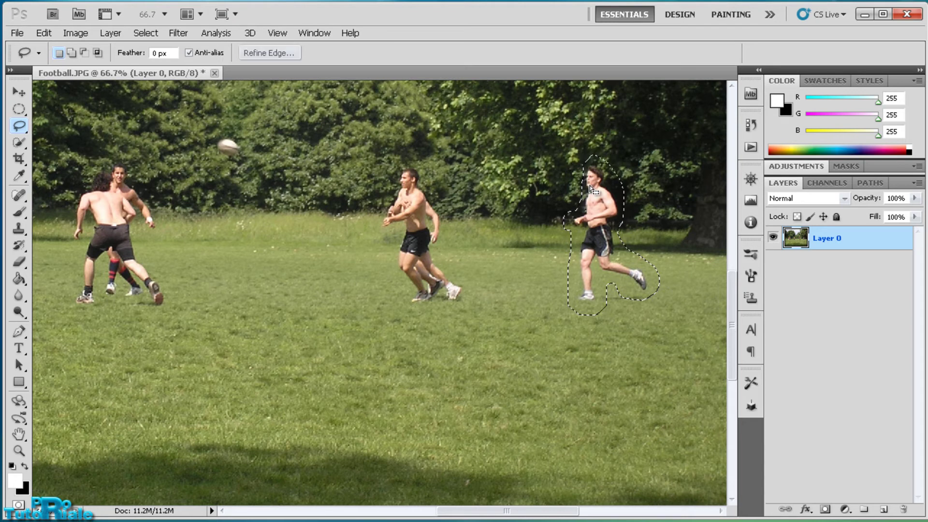
{"action": "right_click", "coordinate": [597, 172]}
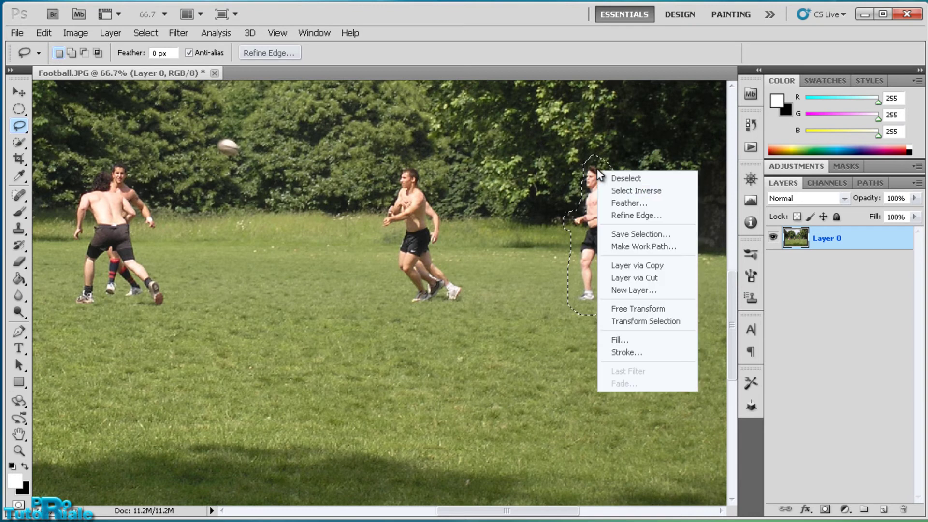
{"action": "left_click", "coordinate": [627, 340]}
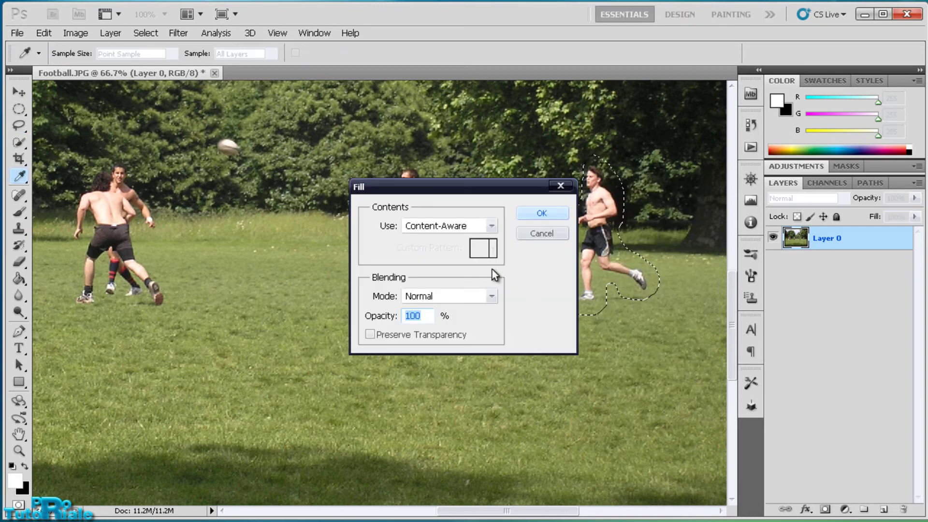
{"action": "left_click", "coordinate": [454, 226]}
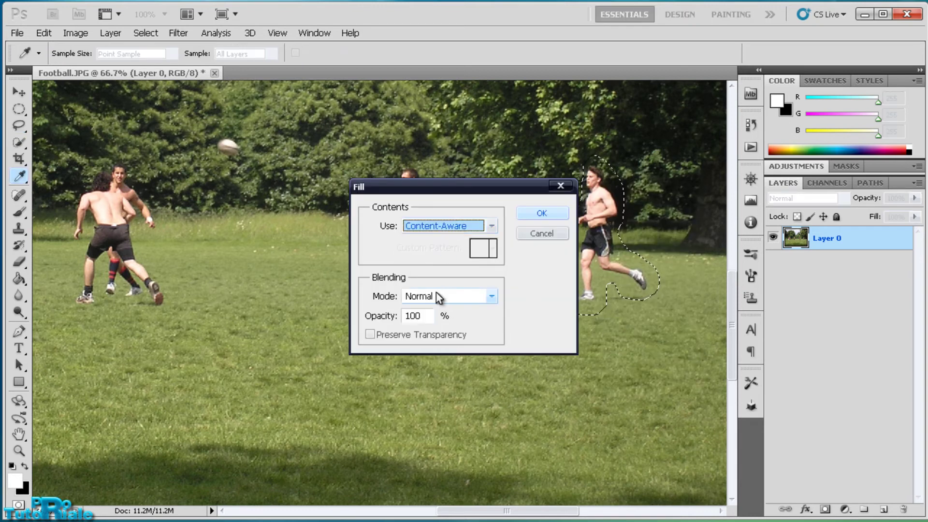
{"action": "left_click", "coordinate": [533, 208]}
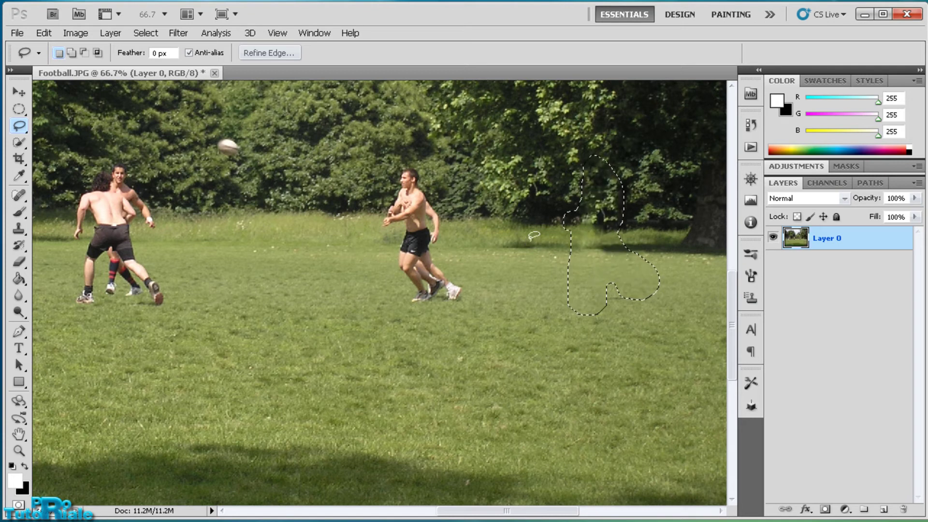
Step: Lasso the flying ball, Content-Aware fill it with surrounding trees, and deselect
{"action": "key", "text": "ctrl+d"}
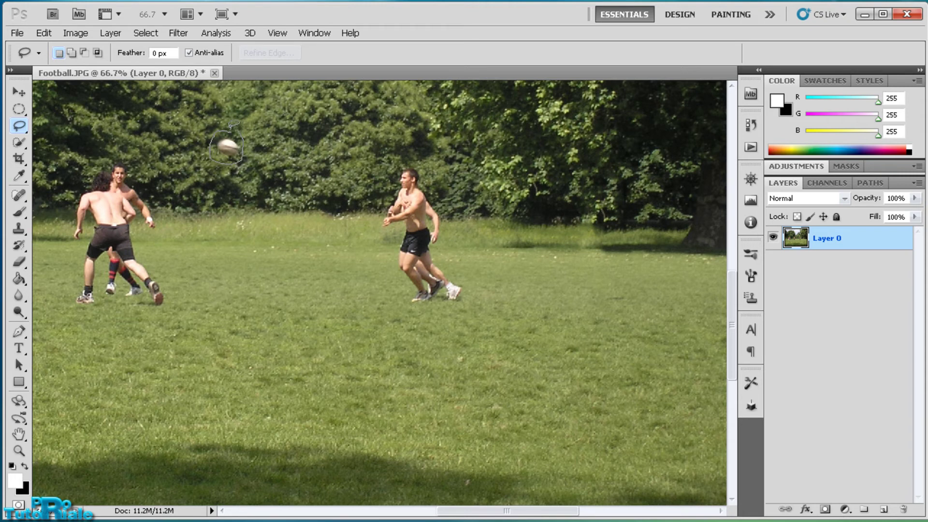
{"action": "left_click_drag", "start_coordinate": [239, 125], "coordinate": [236, 140]}
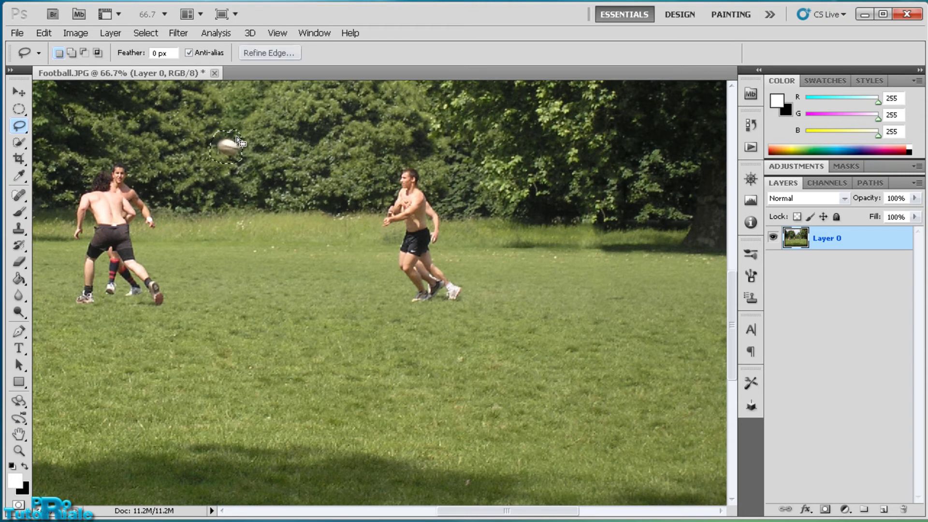
{"action": "right_click", "coordinate": [237, 140]}
{"action": "left_click", "coordinate": [273, 304]}
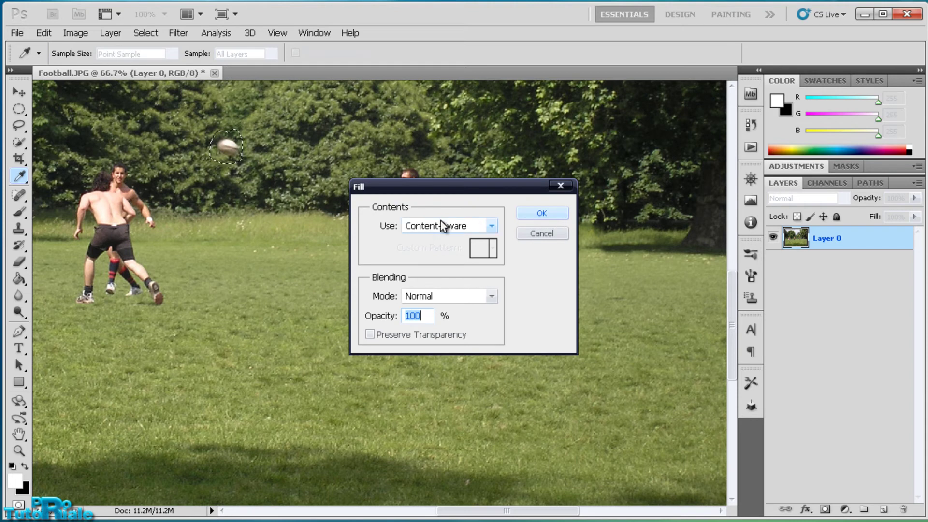
{"action": "left_click", "coordinate": [538, 215]}
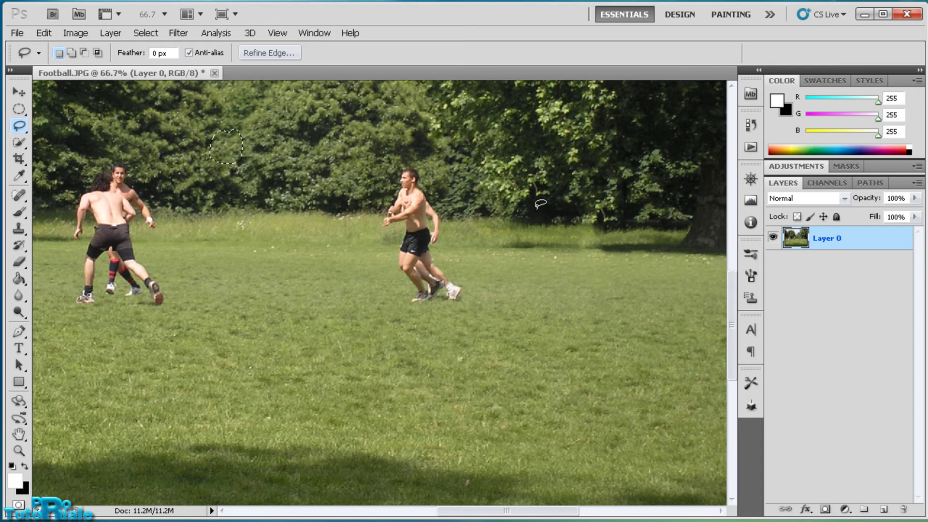
{"action": "left_click", "coordinate": [304, 195]}
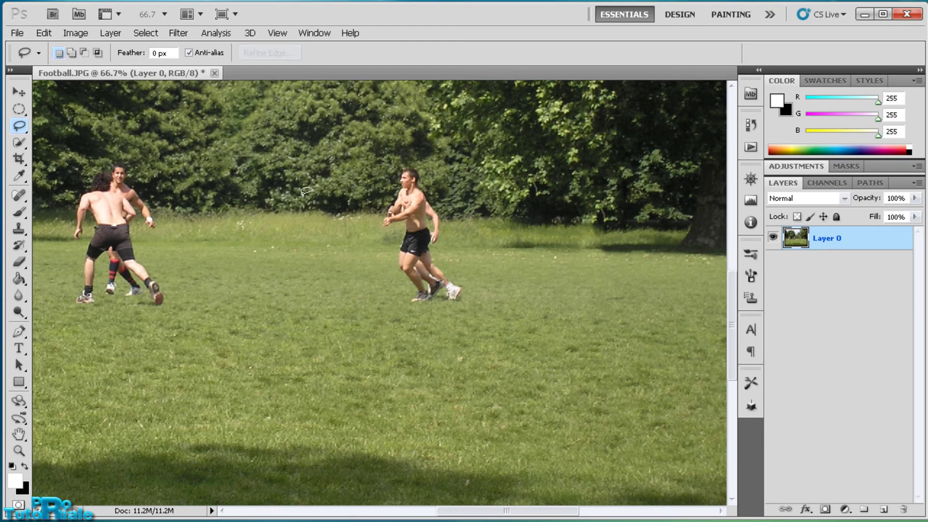
{"action": "left_click", "coordinate": [19, 92]}
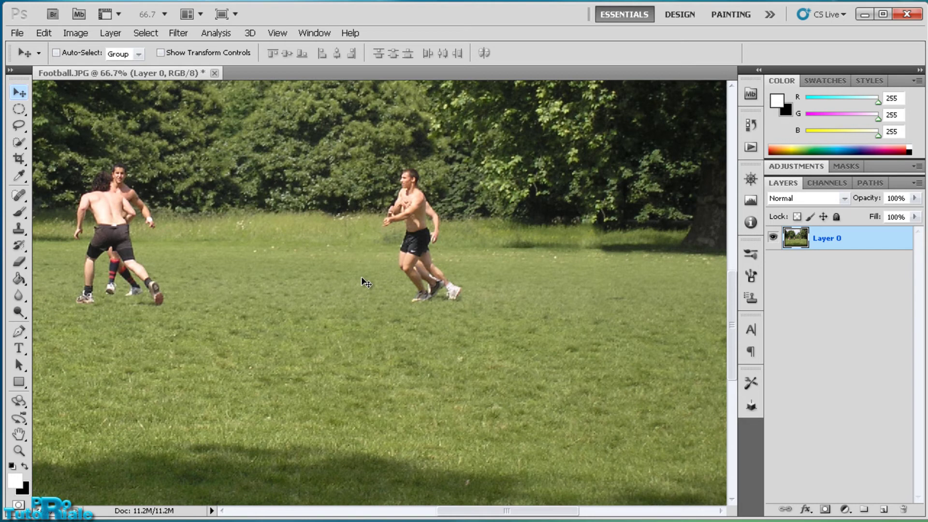
Step: Outline the middle player with the Patch Tool, drag the patch onto grass to the right, and deselect
{"action": "left_click_drag", "start_coordinate": [358, 259], "coordinate": [357, 253]}
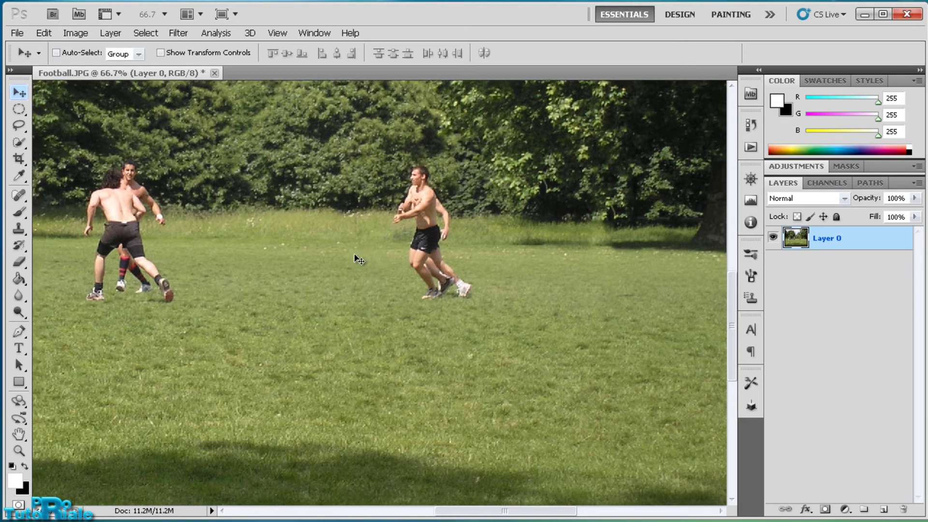
{"action": "left_click", "coordinate": [20, 198]}
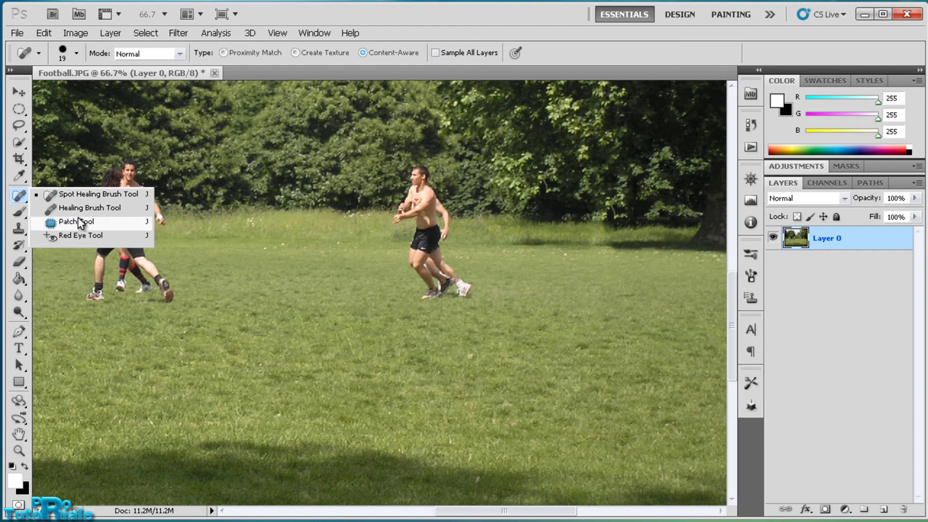
{"action": "left_click", "coordinate": [66, 222]}
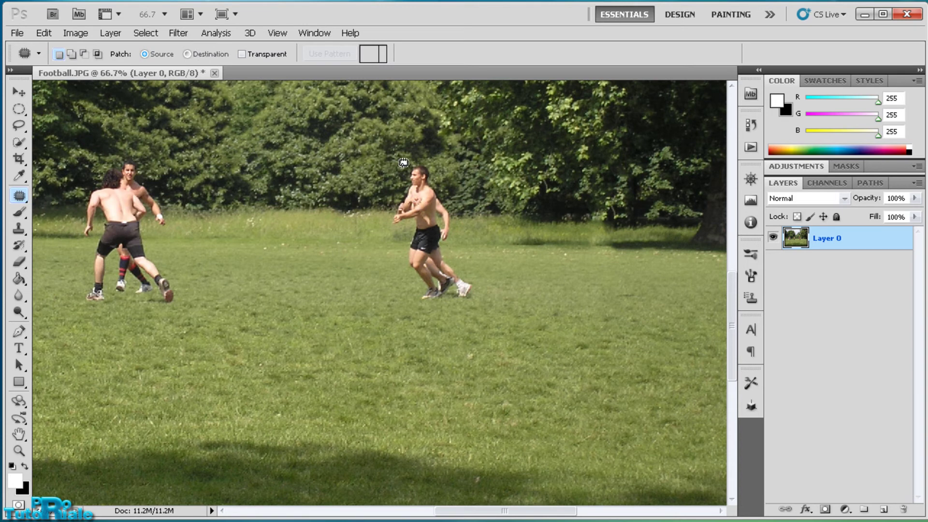
{"action": "mouse_move", "coordinate": [408, 156]}
{"action": "left_mouse_down"}
{"action": "mouse_move", "coordinate": [383, 221]}
{"action": "mouse_move", "coordinate": [415, 278]}
{"action": "mouse_move", "coordinate": [454, 305]}
{"action": "mouse_move", "coordinate": [449, 240]}
{"action": "mouse_move", "coordinate": [416, 151]}
{"action": "mouse_move", "coordinate": [405, 156]}
{"action": "left_mouse_up"}
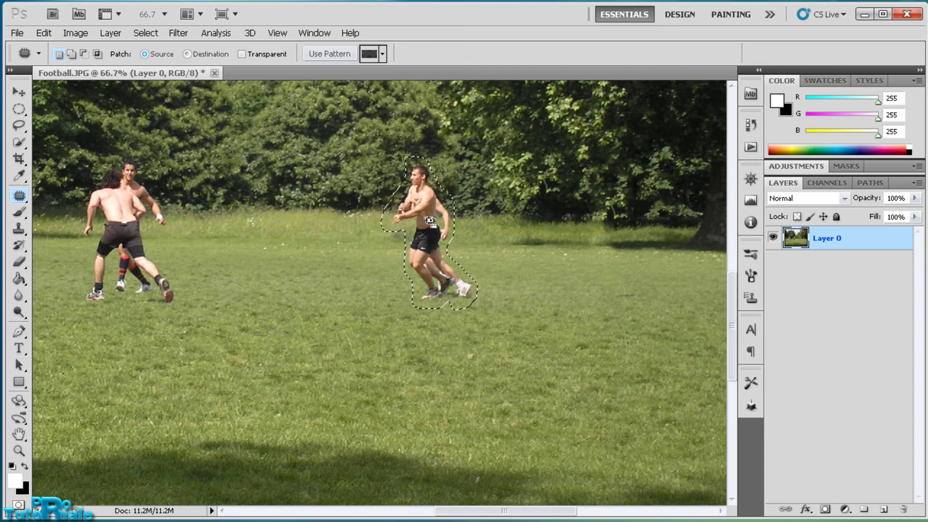
{"action": "left_click_drag", "start_coordinate": [429, 221], "coordinate": [517, 224]}
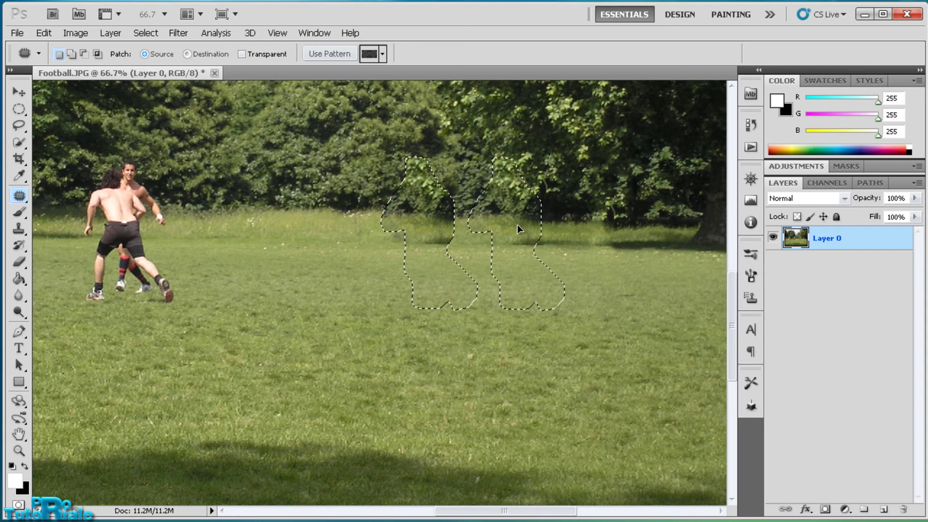
{"action": "left_click_drag", "start_coordinate": [517, 224], "coordinate": [517, 225]}
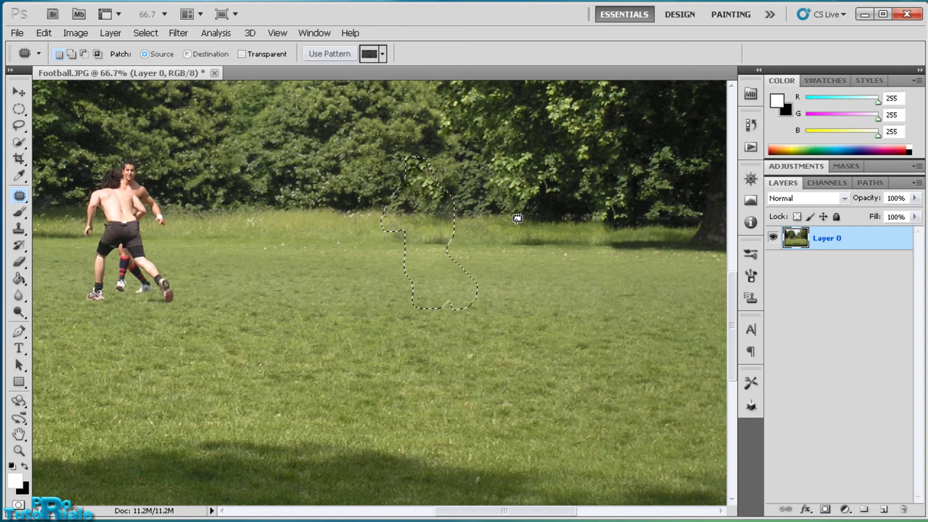
{"action": "key", "text": "ctrl+d"}
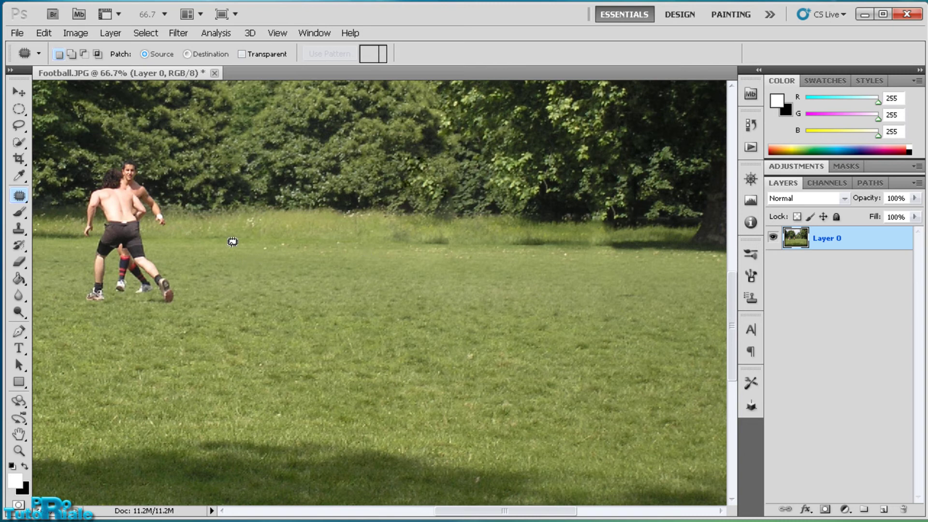
Step: Patch the two left players with grass from the right, deselect, and pan to the three-player group
{"action": "mouse_move", "coordinate": [117, 150]}
{"action": "left_mouse_down"}
{"action": "mouse_move", "coordinate": [92, 173]}
{"action": "mouse_move", "coordinate": [79, 297]}
{"action": "mouse_move", "coordinate": [168, 250]}
{"action": "mouse_move", "coordinate": [141, 146]}
{"action": "left_mouse_up"}
{"action": "left_click_drag", "start_coordinate": [142, 146], "coordinate": [117, 151]}
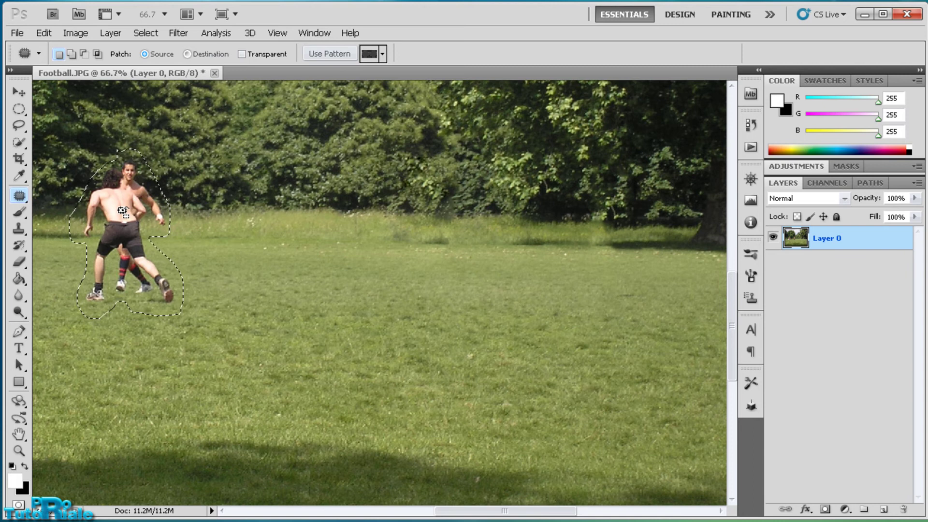
{"action": "mouse_move", "coordinate": [145, 219]}
{"action": "left_mouse_down"}
{"action": "mouse_move", "coordinate": [250, 215]}
{"action": "mouse_move", "coordinate": [230, 178]}
{"action": "mouse_move", "coordinate": [245, 212]}
{"action": "mouse_move", "coordinate": [257, 215]}
{"action": "left_mouse_up"}
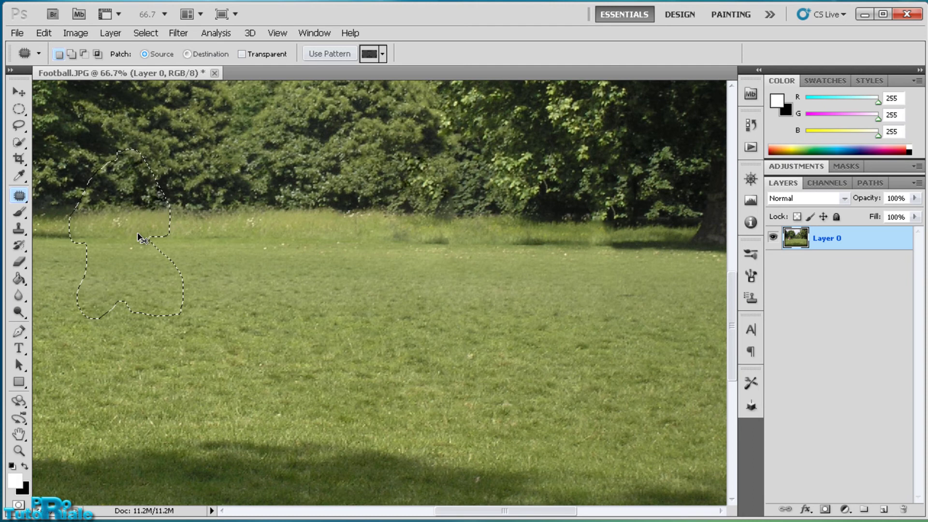
{"action": "left_click", "coordinate": [140, 227]}
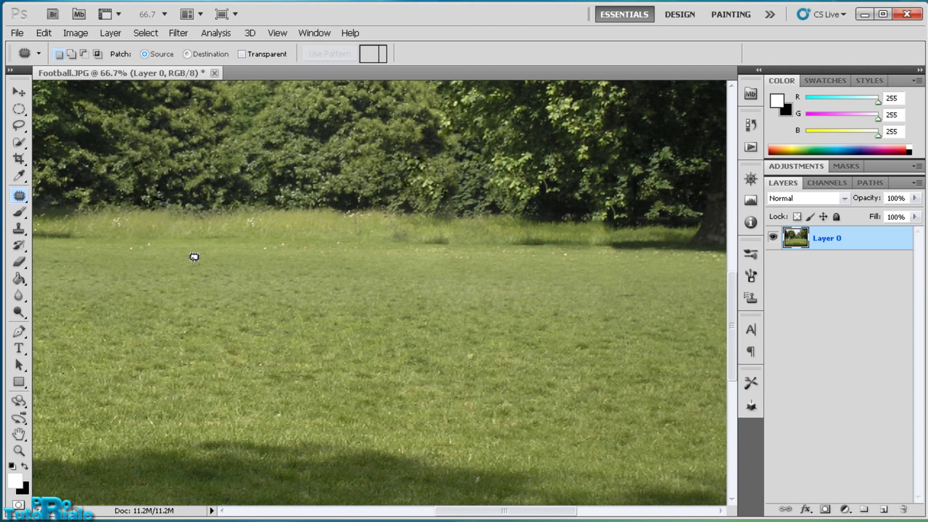
{"action": "left_click_drag", "start_coordinate": [265, 275], "coordinate": [466, 268]}
{"action": "mouse_move", "coordinate": [526, 293]}
{"action": "left_mouse_down"}
{"action": "mouse_move", "coordinate": [565, 297]}
{"action": "mouse_move", "coordinate": [617, 344]}
{"action": "left_mouse_up"}
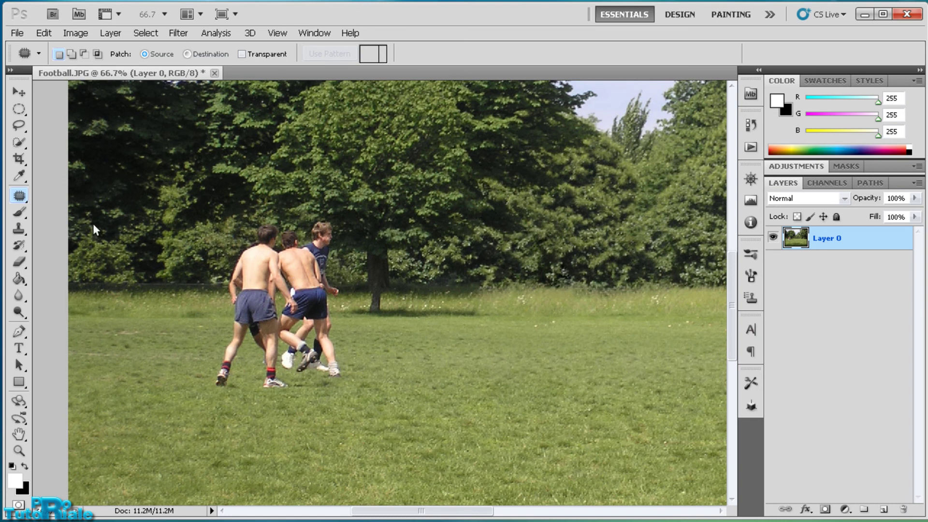
Step: Lasso the three players by the tree and bring up Content-Aware Fill for the selection
{"action": "right_click", "coordinate": [21, 199]}
{"action": "left_click", "coordinate": [51, 194]}
{"action": "left_click", "coordinate": [19, 125]}
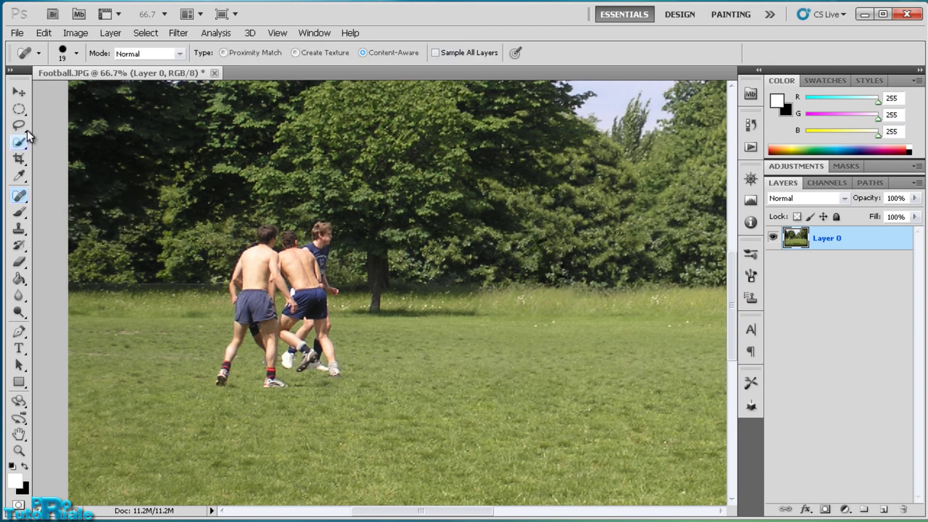
{"action": "left_click", "coordinate": [46, 126]}
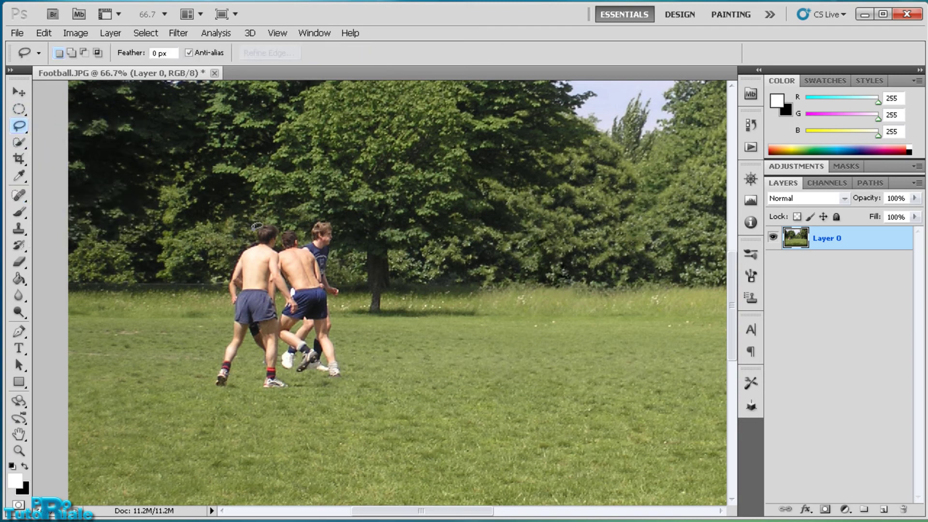
{"action": "left_click_drag", "start_coordinate": [226, 262], "coordinate": [221, 299]}
{"action": "mouse_move", "coordinate": [344, 275]}
{"action": "left_mouse_down"}
{"action": "mouse_move", "coordinate": [331, 213]}
{"action": "mouse_move", "coordinate": [254, 219]}
{"action": "left_mouse_up"}
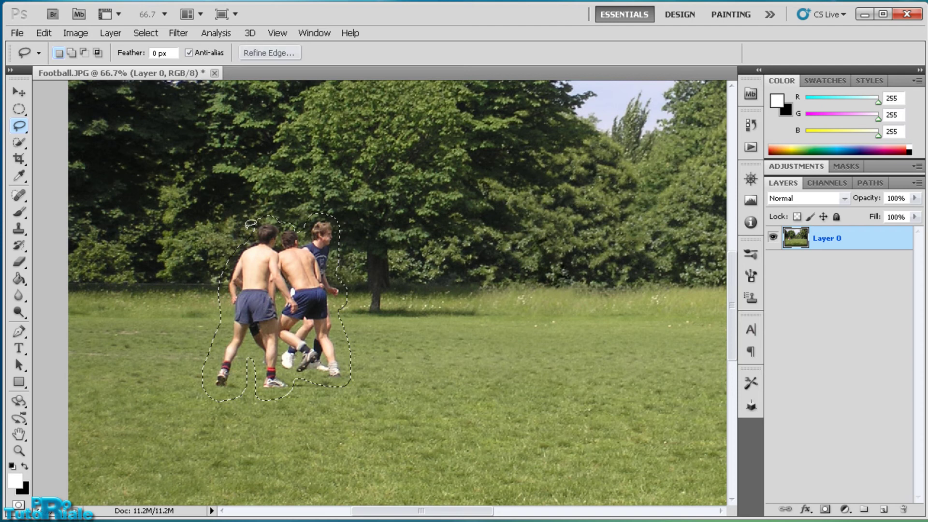
{"action": "right_click", "coordinate": [301, 251]}
{"action": "left_click", "coordinate": [331, 423]}
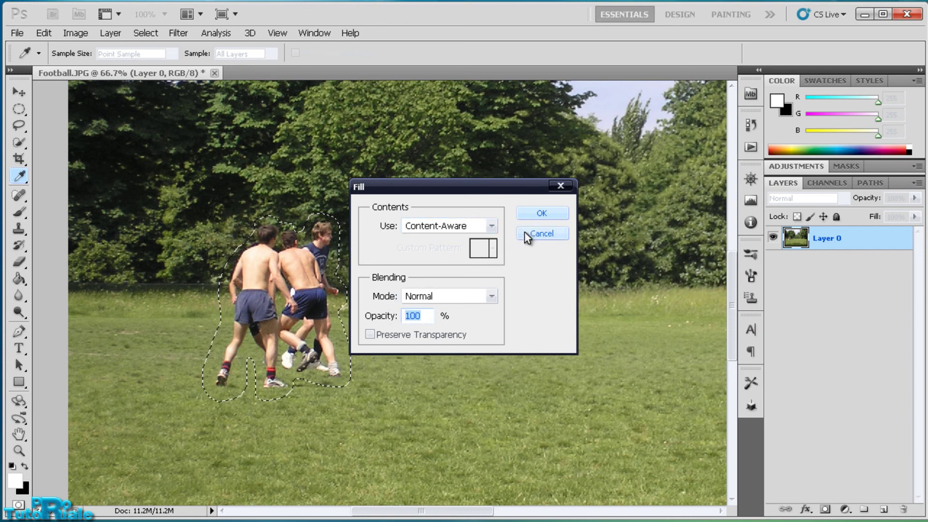
Step: Apply the content-aware fill over the three players, then undo it and clear the selection
{"action": "left_click", "coordinate": [530, 213]}
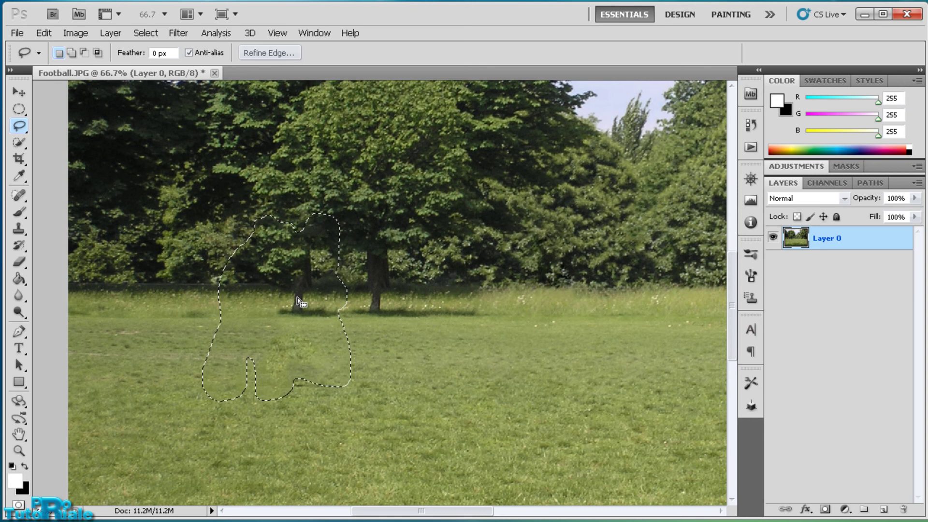
{"action": "key", "text": "ctrl+z"}
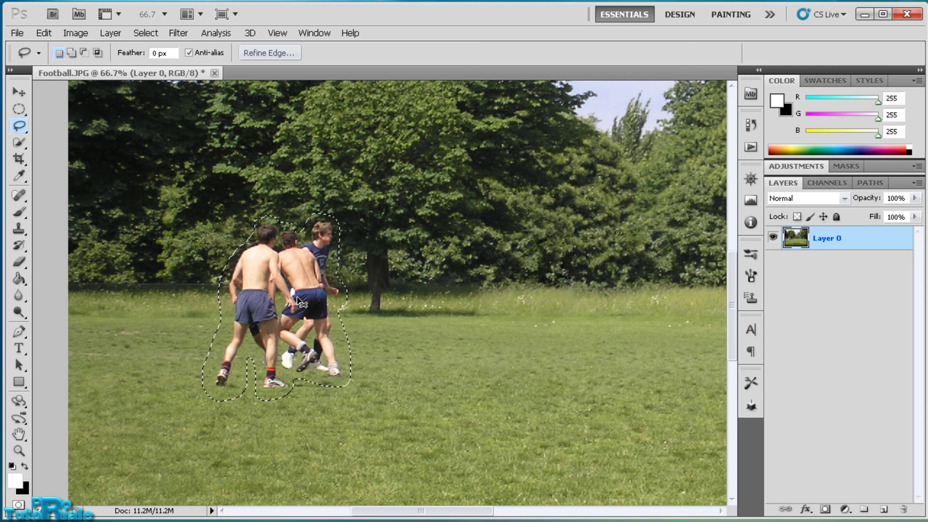
{"action": "key", "text": "ctrl+d"}
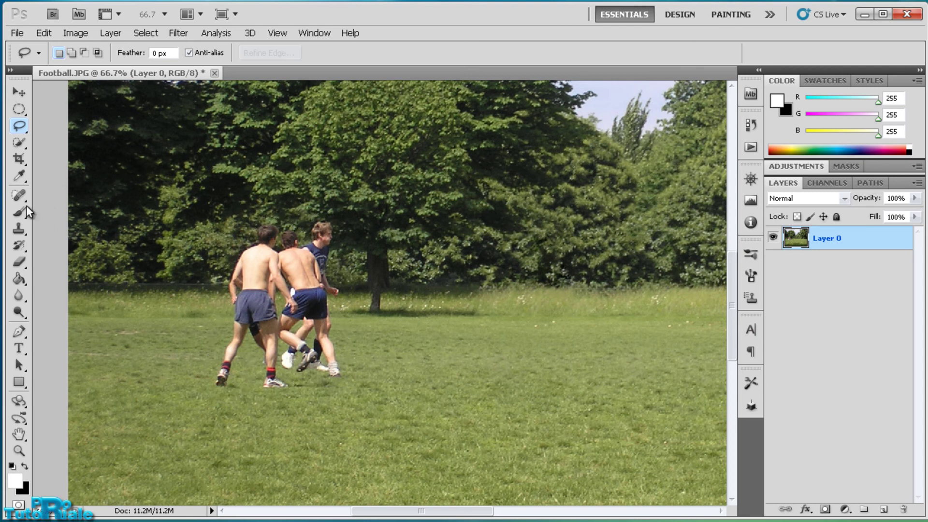
Step: With the Patch Tool, outline the three players, drag the patch onto clean grass, and deselect
{"action": "left_click", "coordinate": [22, 196]}
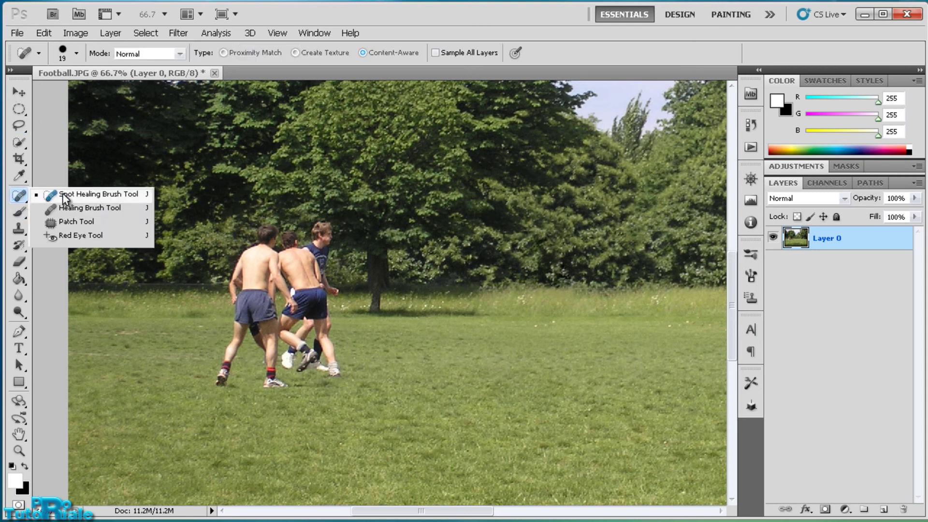
{"action": "left_click", "coordinate": [75, 221]}
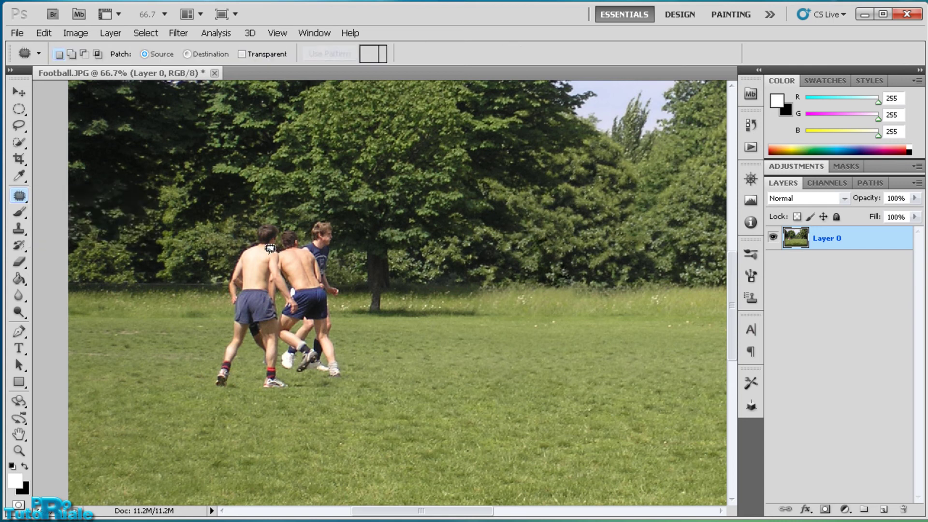
{"action": "mouse_move", "coordinate": [252, 220]}
{"action": "left_mouse_down"}
{"action": "mouse_move", "coordinate": [213, 352]}
{"action": "mouse_move", "coordinate": [257, 401]}
{"action": "mouse_move", "coordinate": [341, 330]}
{"action": "mouse_move", "coordinate": [341, 236]}
{"action": "mouse_move", "coordinate": [274, 211]}
{"action": "mouse_move", "coordinate": [252, 217]}
{"action": "left_mouse_up"}
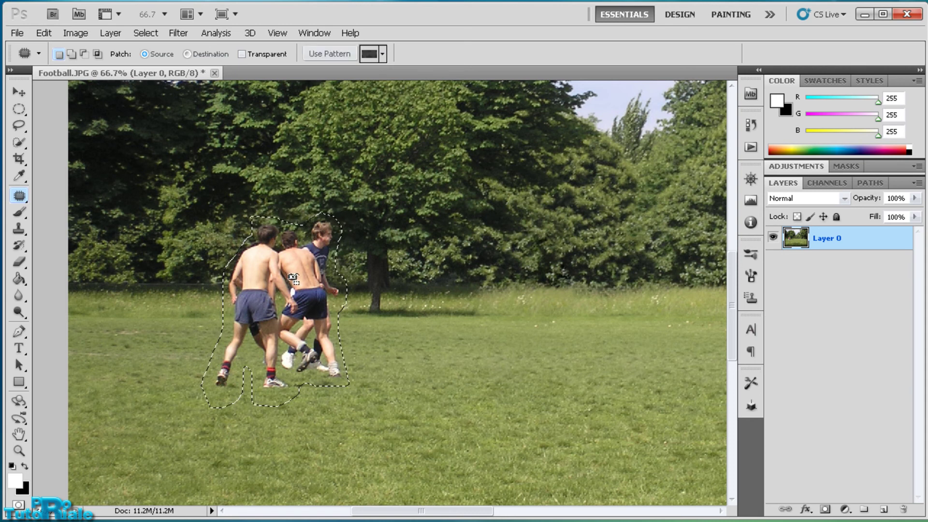
{"action": "mouse_move", "coordinate": [312, 267]}
{"action": "left_mouse_down"}
{"action": "mouse_move", "coordinate": [365, 270]}
{"action": "mouse_move", "coordinate": [163, 273]}
{"action": "left_mouse_up"}
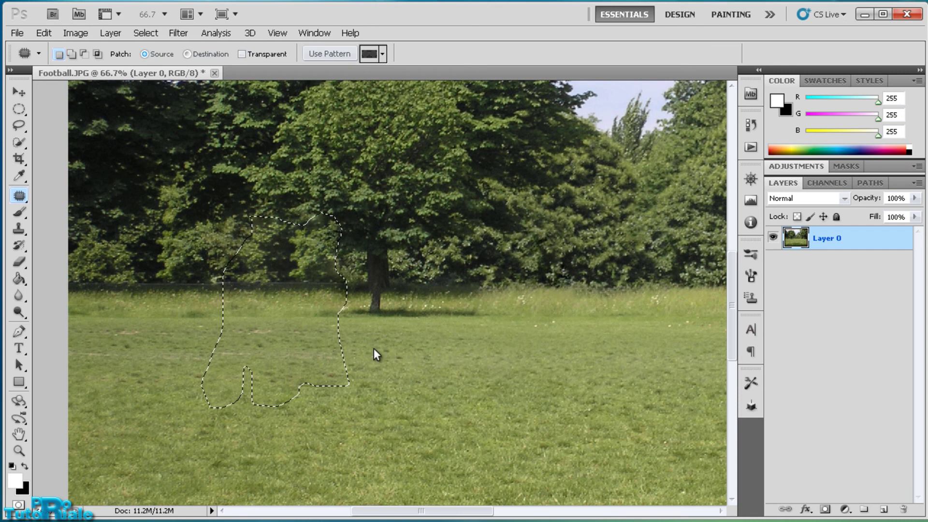
{"action": "key", "text": "ctrl+d"}
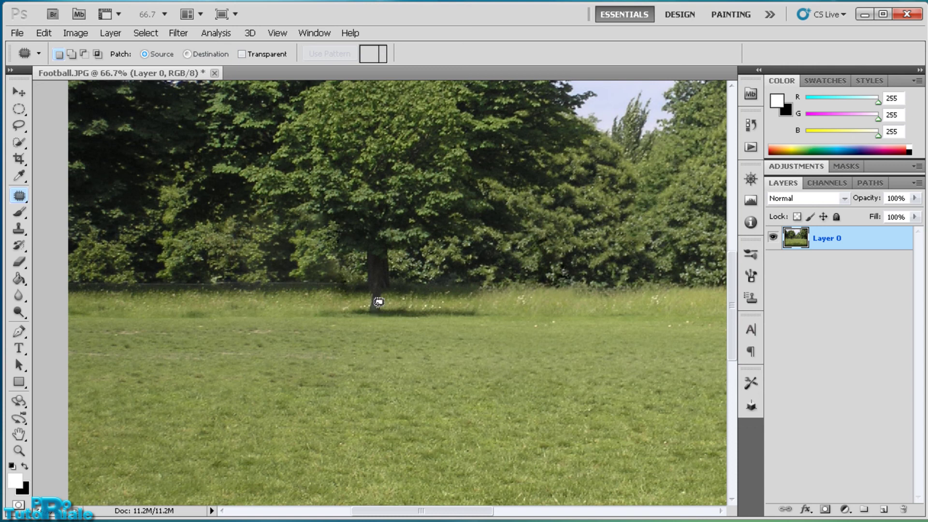
Step: Step back twice with Alt+Ctrl+Z to undo the trial patch
{"action": "key", "text": "ctrl+alt+z"}
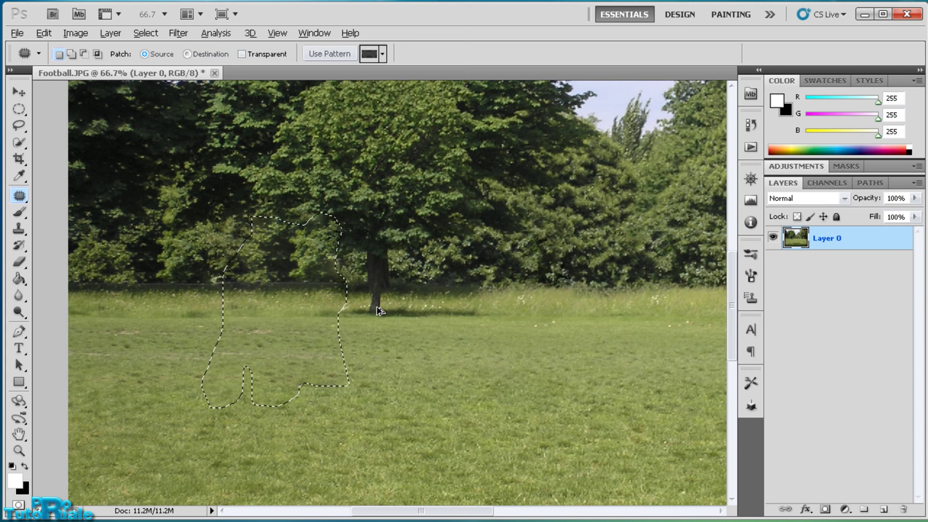
{"action": "key", "text": "ctrl+alt+z"}
{"action": "key", "text": "ctrl+alt+z"}
{"action": "key", "text": "alt"}
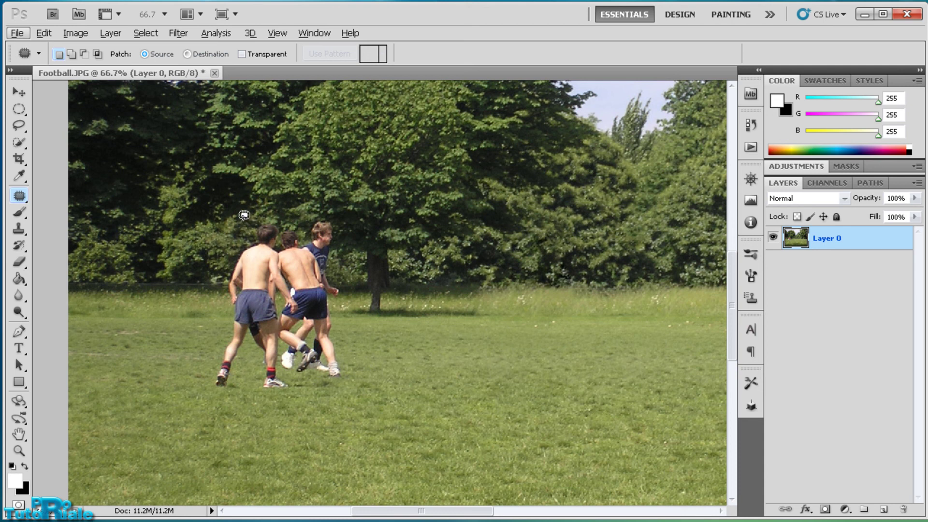
Step: Patch out the three players by the tree, dragging to clean grass and trees on the left
{"action": "right_click", "coordinate": [21, 201]}
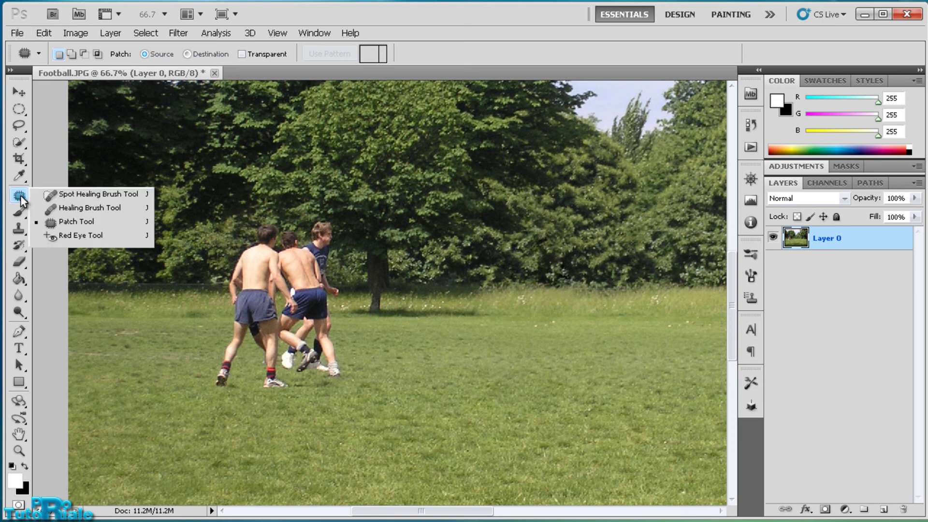
{"action": "left_click", "coordinate": [96, 194]}
{"action": "right_click", "coordinate": [21, 201]}
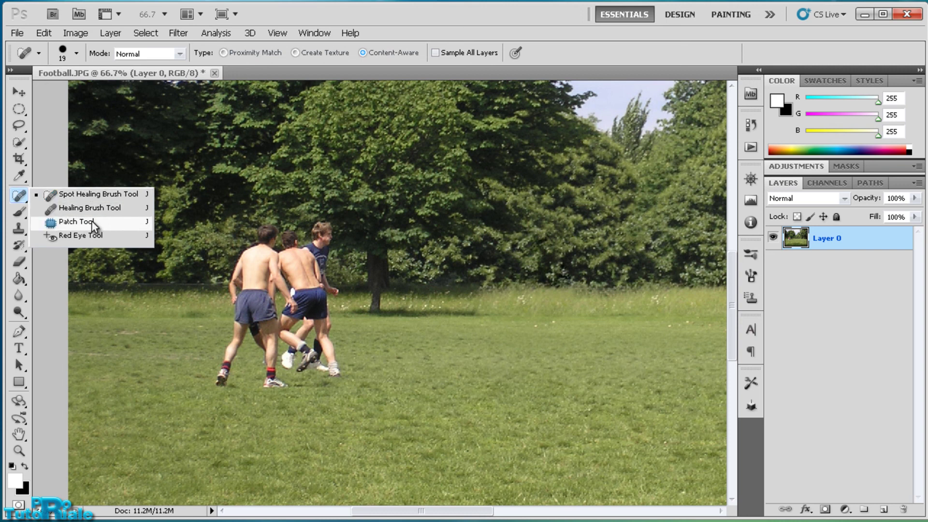
{"action": "left_click", "coordinate": [93, 219]}
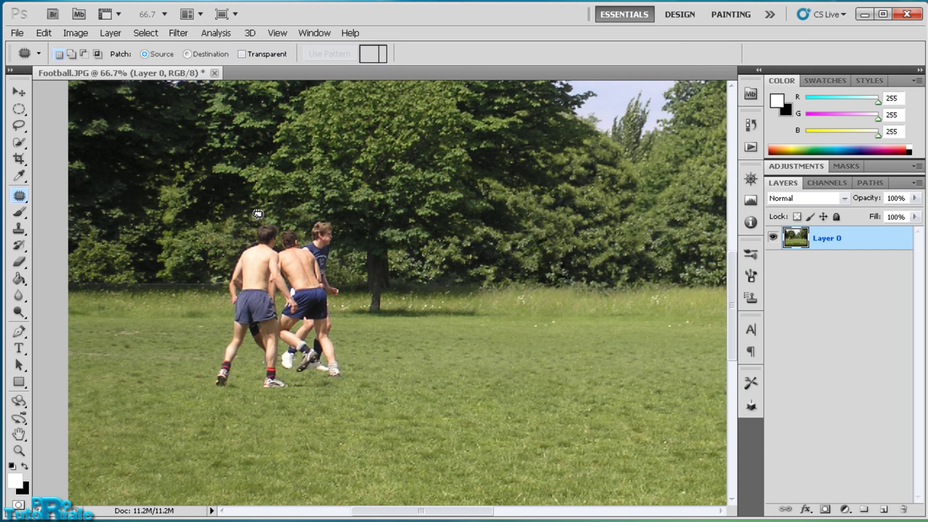
{"action": "mouse_move", "coordinate": [258, 214]}
{"action": "left_mouse_down"}
{"action": "mouse_move", "coordinate": [212, 339]}
{"action": "mouse_move", "coordinate": [273, 400]}
{"action": "mouse_move", "coordinate": [348, 343]}
{"action": "mouse_move", "coordinate": [345, 237]}
{"action": "mouse_move", "coordinate": [274, 217]}
{"action": "mouse_move", "coordinate": [256, 223]}
{"action": "left_mouse_up"}
{"action": "left_click_drag", "start_coordinate": [310, 268], "coordinate": [164, 273]}
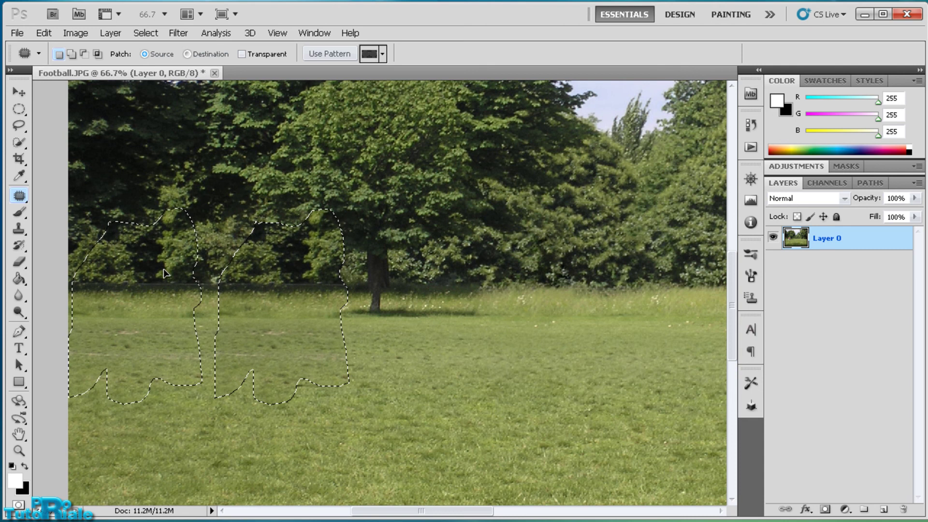
{"action": "left_click_drag", "start_coordinate": [164, 273], "coordinate": [164, 269]}
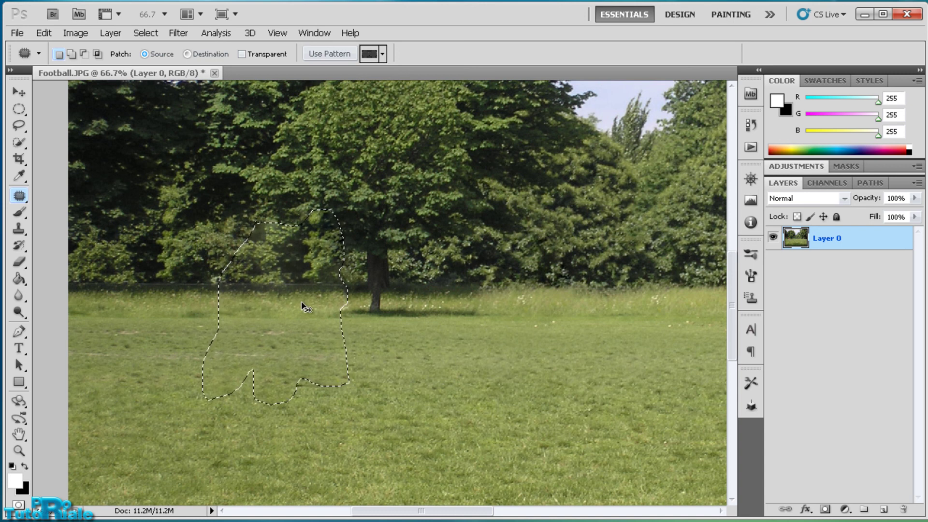
{"action": "key", "text": "ctrl+d"}
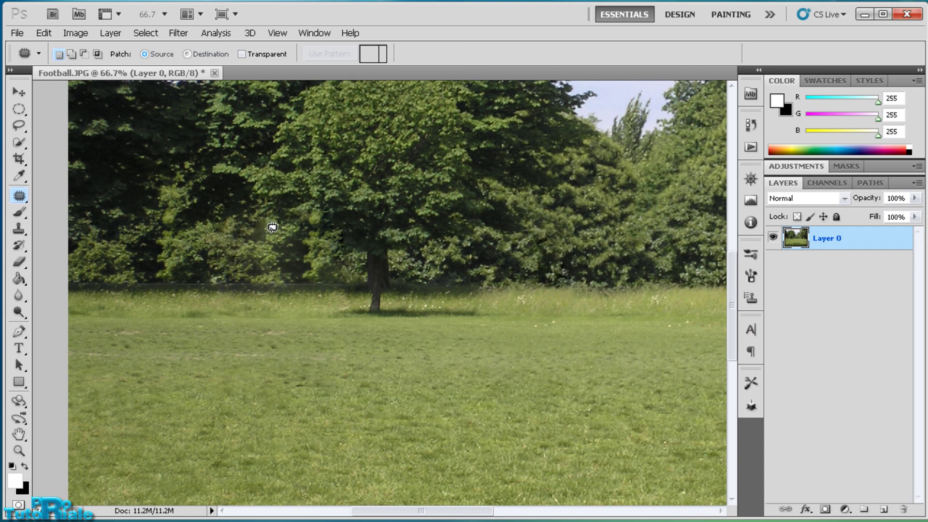
{"action": "key", "text": "z"}
{"action": "left_click", "coordinate": [285, 251]}
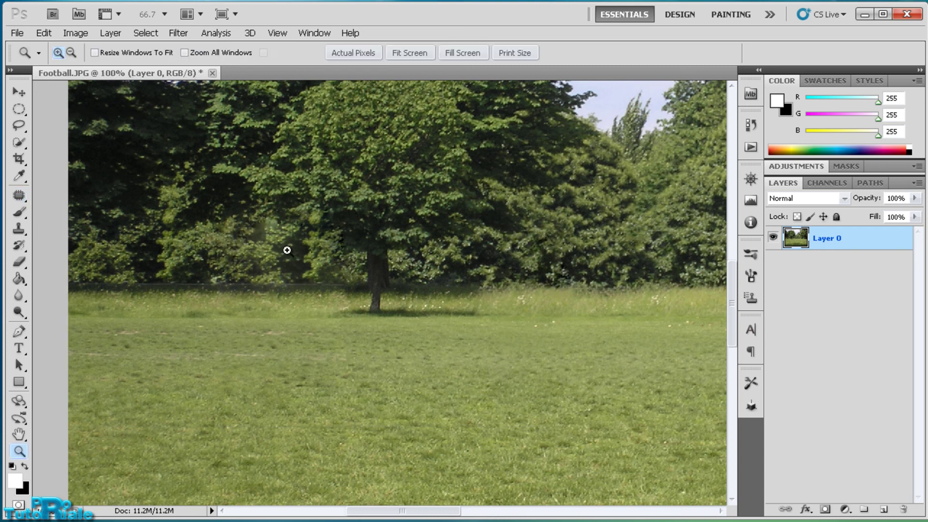
{"action": "left_click", "coordinate": [281, 246]}
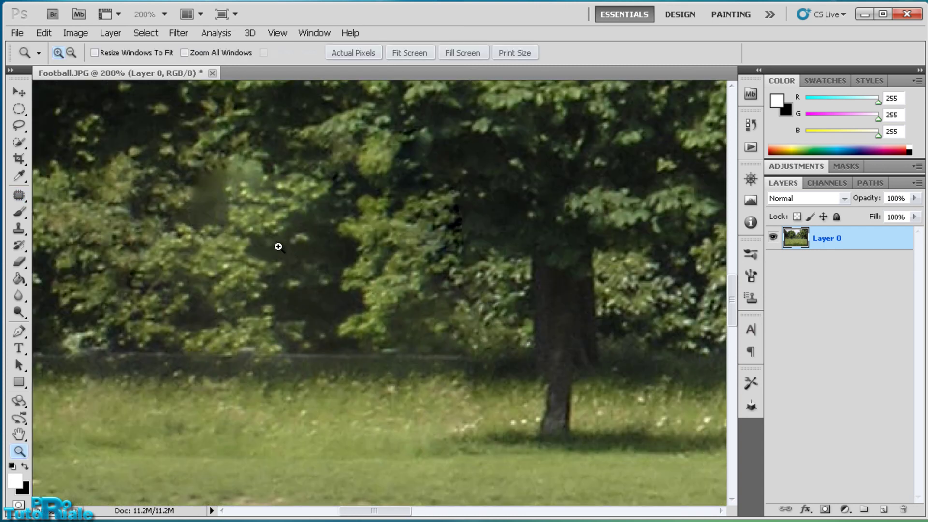
{"action": "left_click_drag", "start_coordinate": [268, 255], "coordinate": [324, 275]}
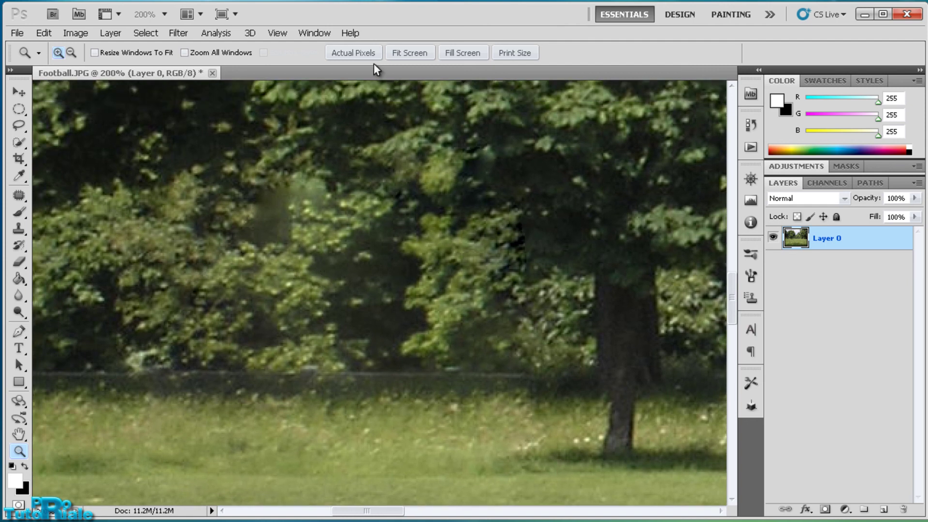
{"action": "left_click", "coordinate": [410, 50]}
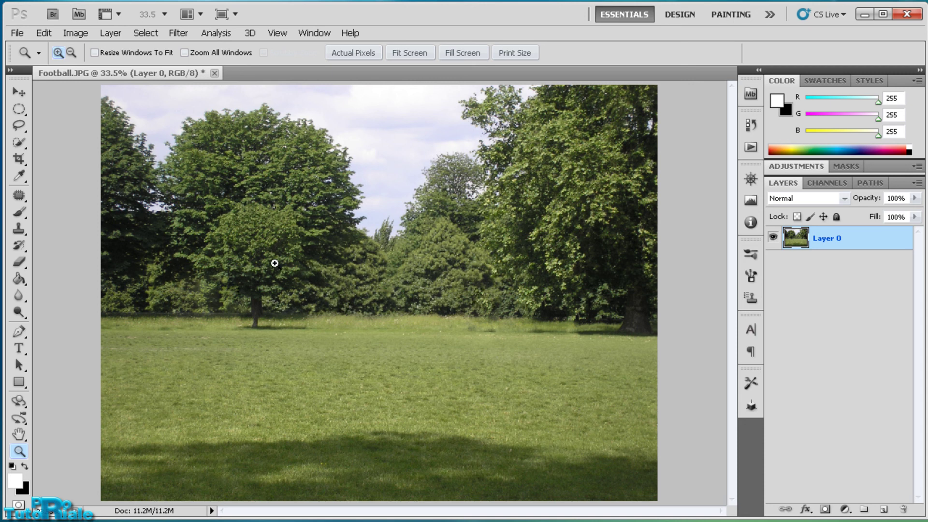
{"action": "left_click", "coordinate": [20, 196]}
{"action": "left_click", "coordinate": [79, 222]}
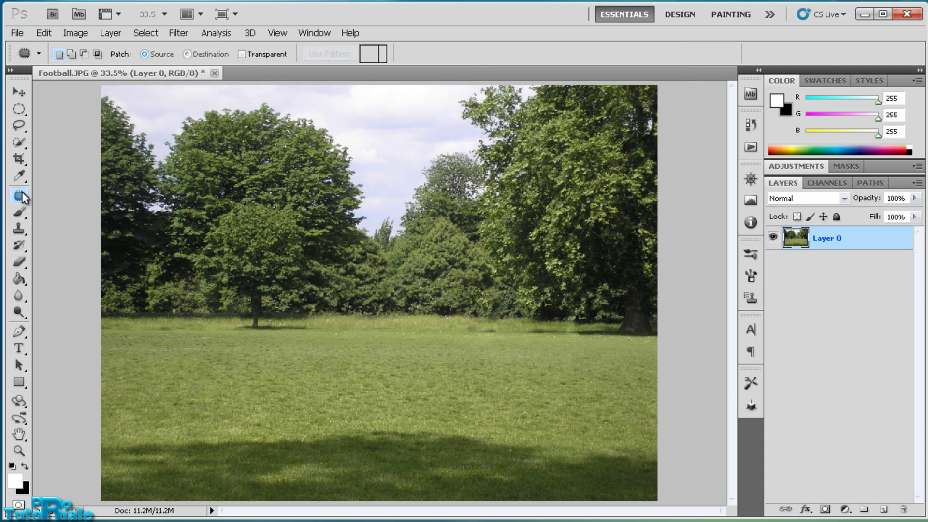
{"action": "left_click", "coordinate": [19, 125]}
{"action": "left_click", "coordinate": [53, 126]}
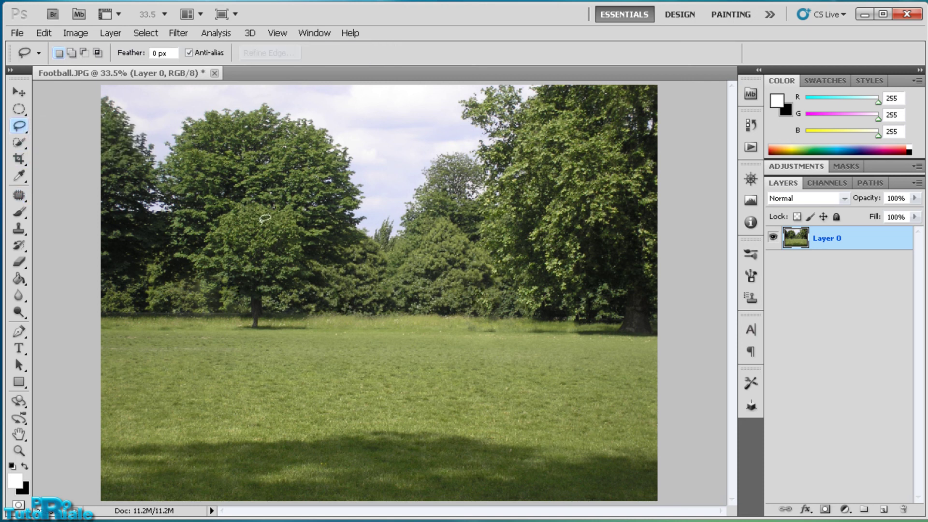
{"action": "left_click", "coordinate": [45, 34]}
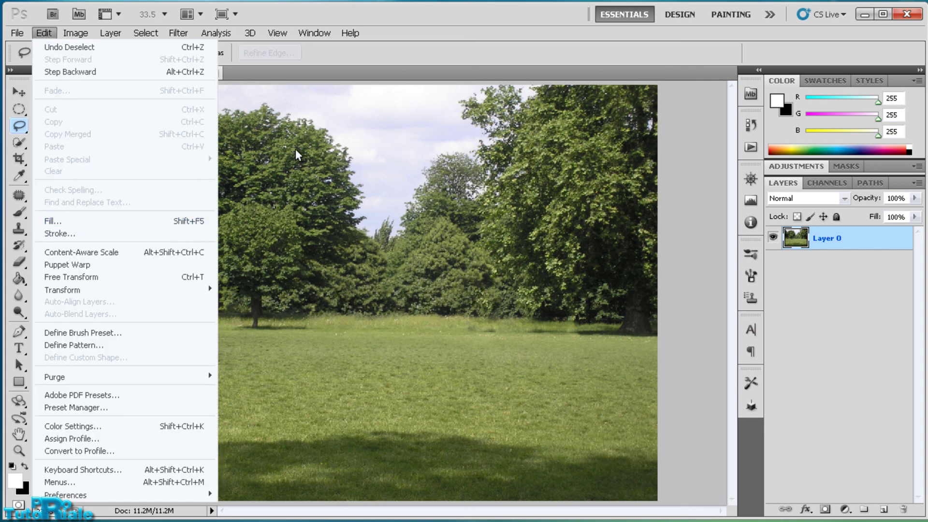
{"action": "left_click", "coordinate": [370, 50]}
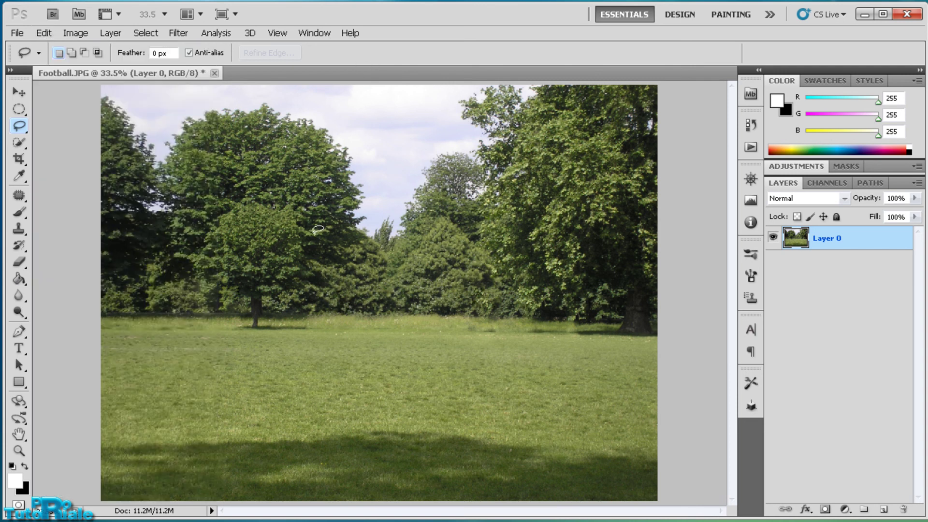